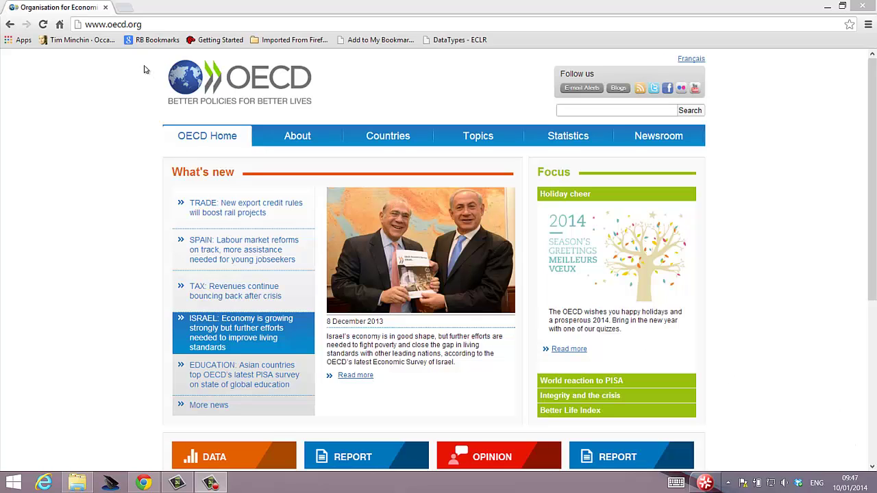
# Open the list of all statistics from the Statistics section of the OECD website.
pyautogui.moveTo(148, 28); pyautogui.dragTo(84, 29)
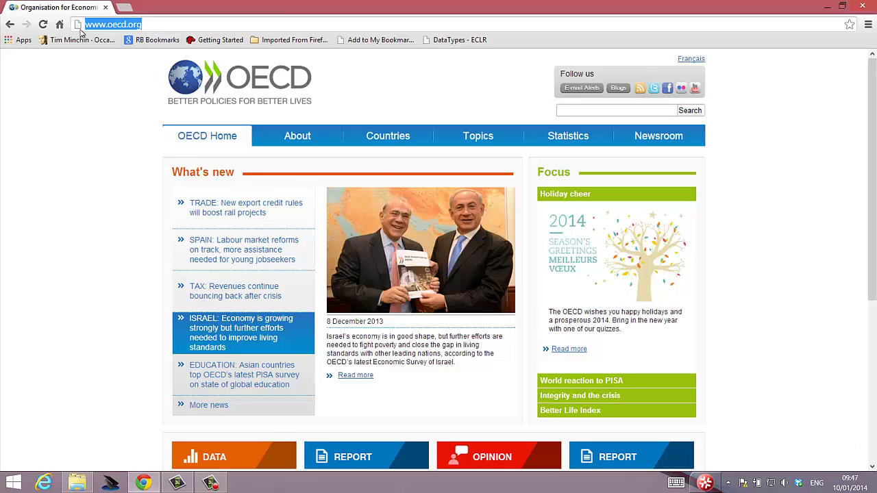
pyautogui.click(788, 311)
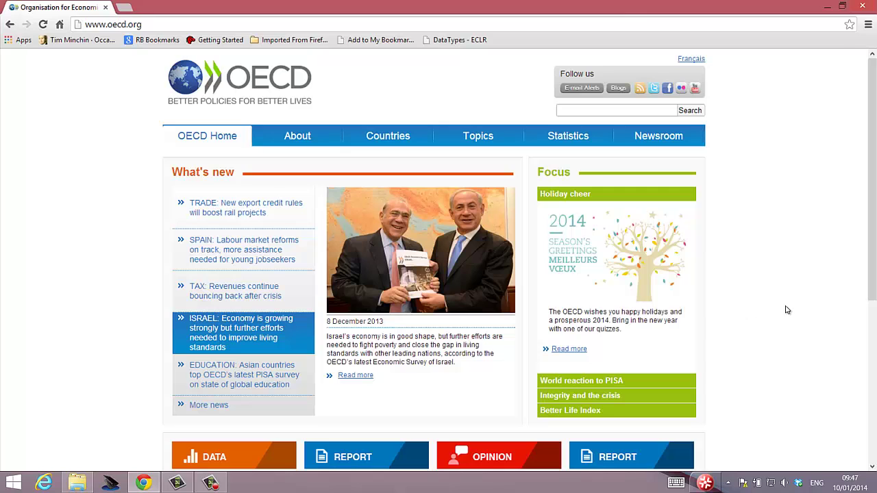
pyautogui.hotkey('ctrl', '+')
pyautogui.hotkey('ctrl', '+')
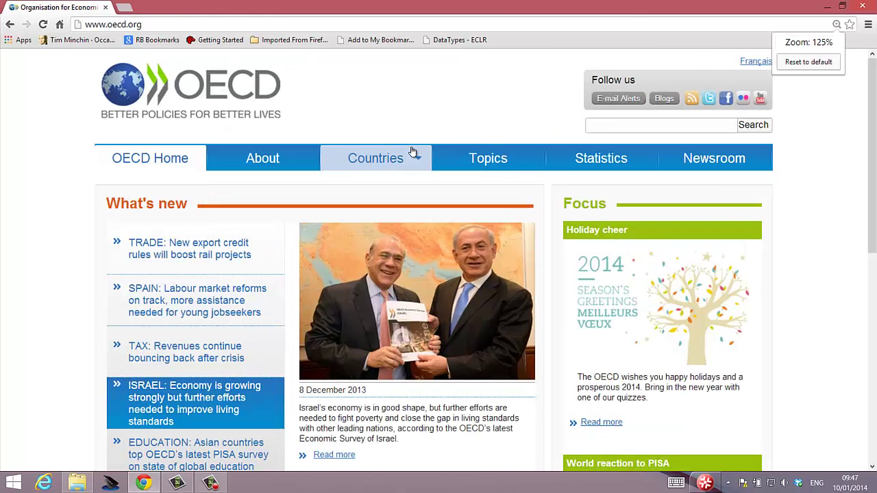
pyautogui.click(592, 168)
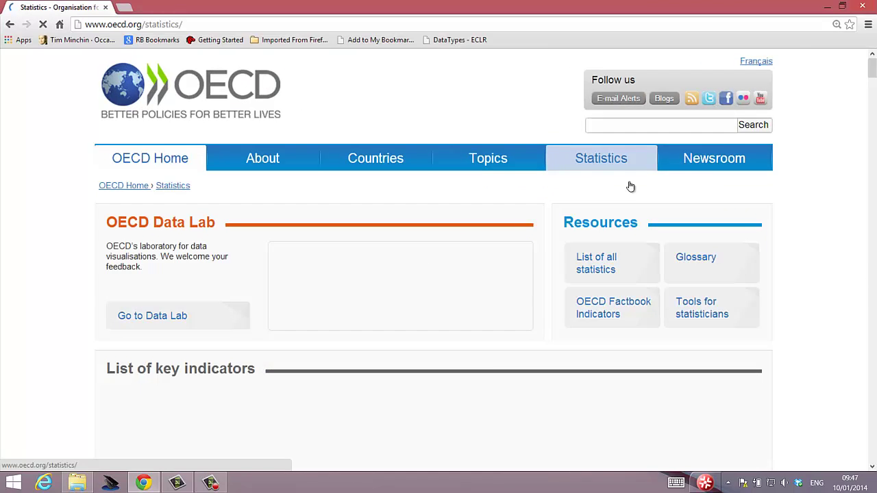
pyautogui.click(607, 267)
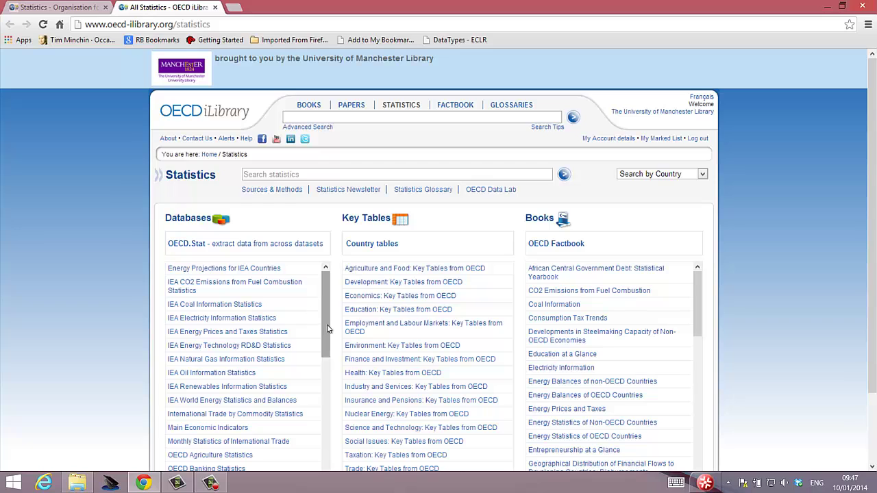
# Open the Main Economic Indicators database and go to its Labour datasets.
pyautogui.moveTo(326, 320); pyautogui.dragTo(302, 350)
pyautogui.click(237, 370)
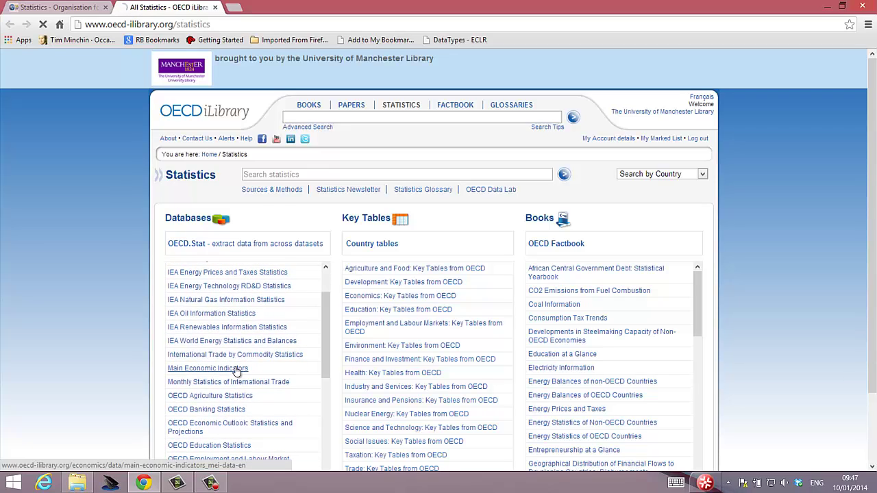
pyautogui.hotkey('ctrl', '+')
pyautogui.hotkey('ctrl', '+')
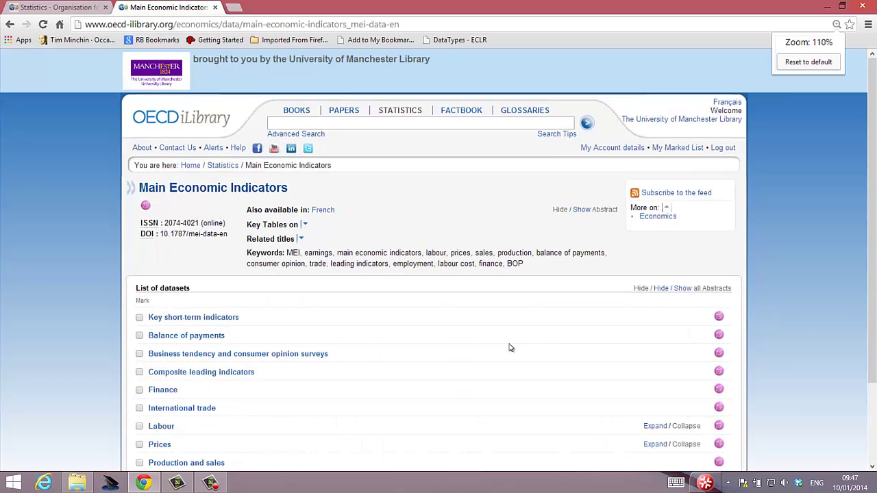
pyautogui.scroll(-3, 477, 348)
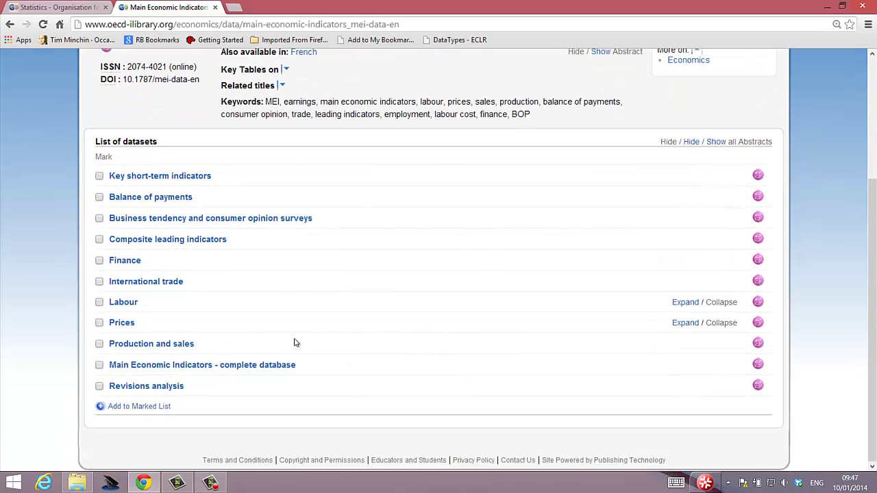
pyautogui.click(130, 307)
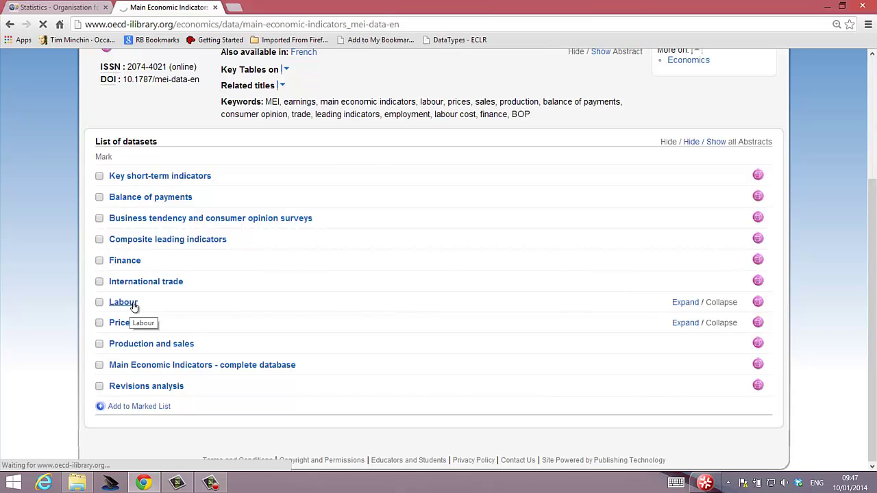
# Open the Labour market statistics dataset and display its data table.
pyautogui.scroll(-3, 231, 309)
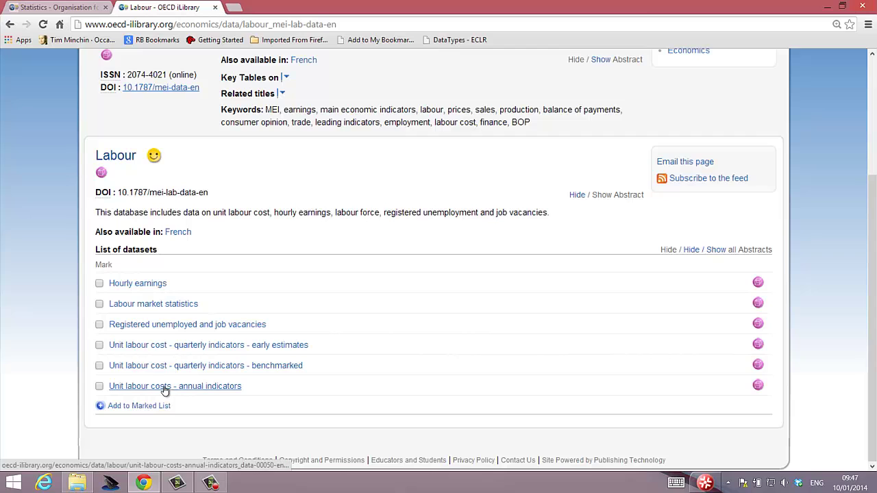
pyautogui.click(165, 305)
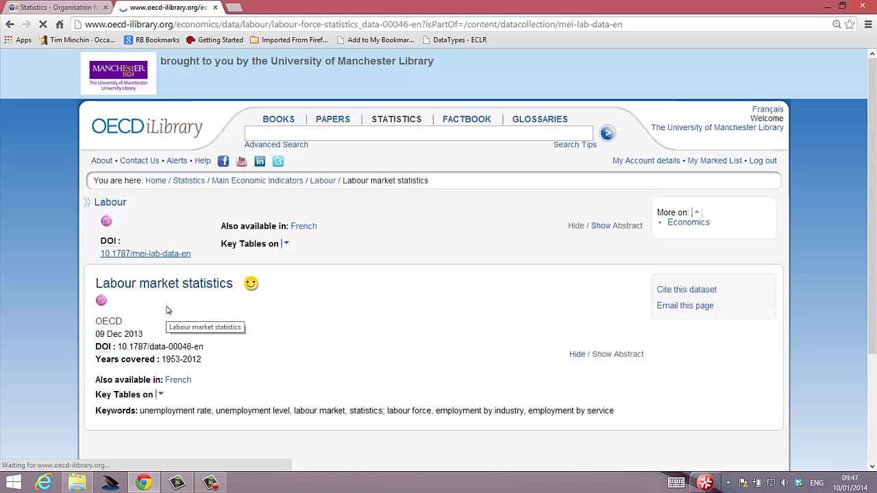
pyautogui.scroll(-2, 168, 332)
pyautogui.scroll(2, 183, 348)
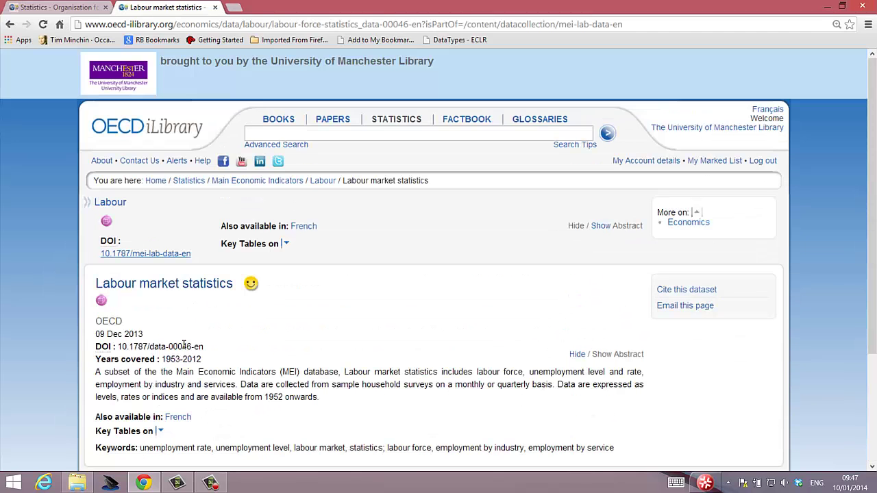
pyautogui.click(102, 302)
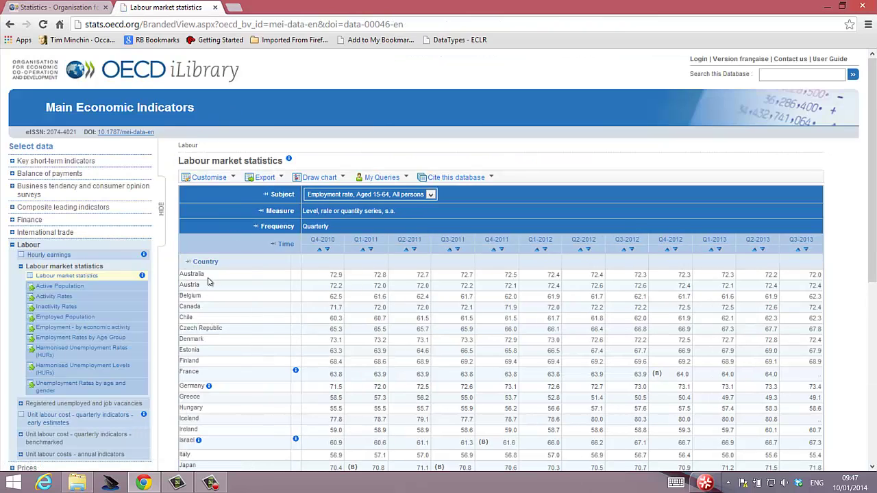
# Examine the Labour market statistics table and the list of other datasets available for selection.
pyautogui.hotkey('ctrl', '+')
pyautogui.hotkey('ctrl', '+')
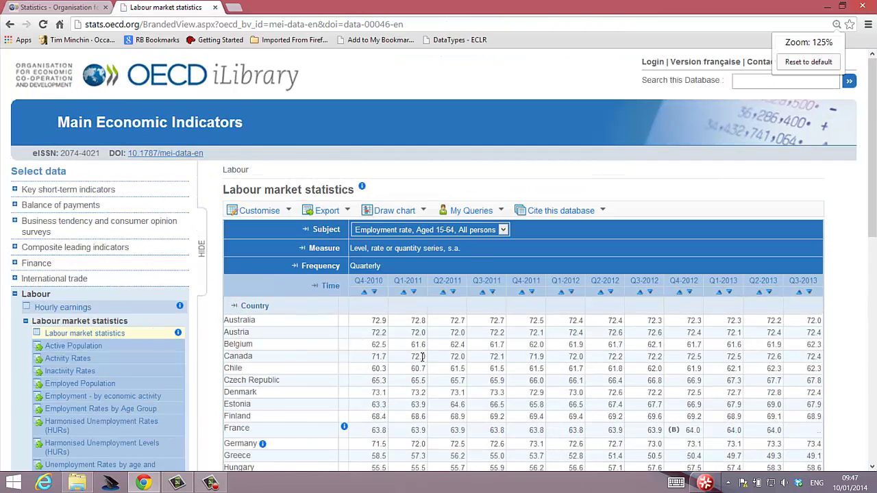
pyautogui.scroll(-1, 366, 353)
pyautogui.hotkey('ctrl', '+')
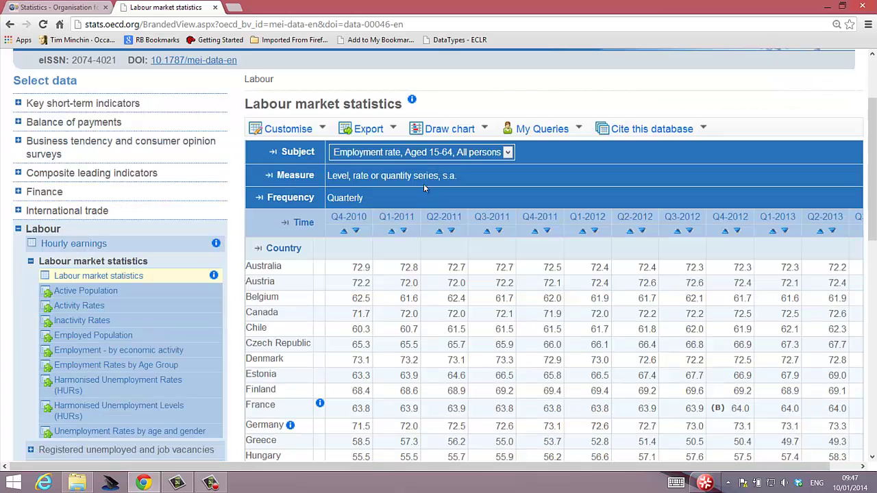
pyautogui.scroll(-2, 346, 233)
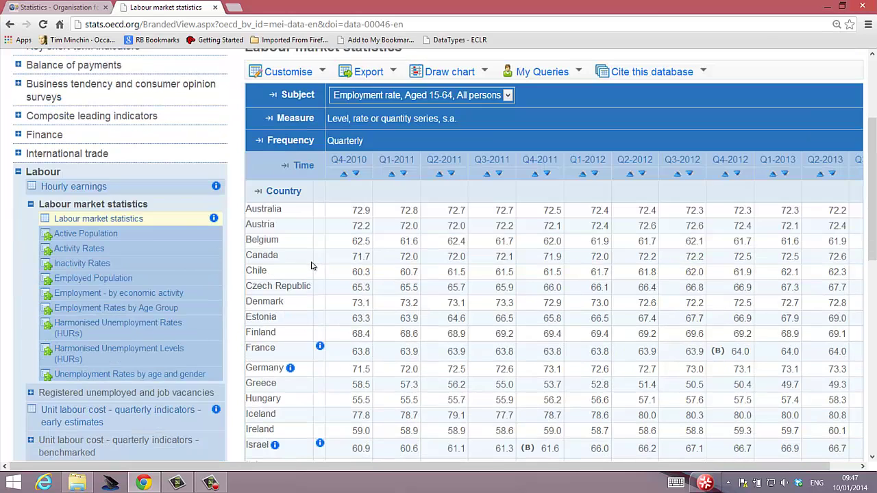
pyautogui.scroll(1, 63, 164)
pyautogui.scroll(1, 62, 146)
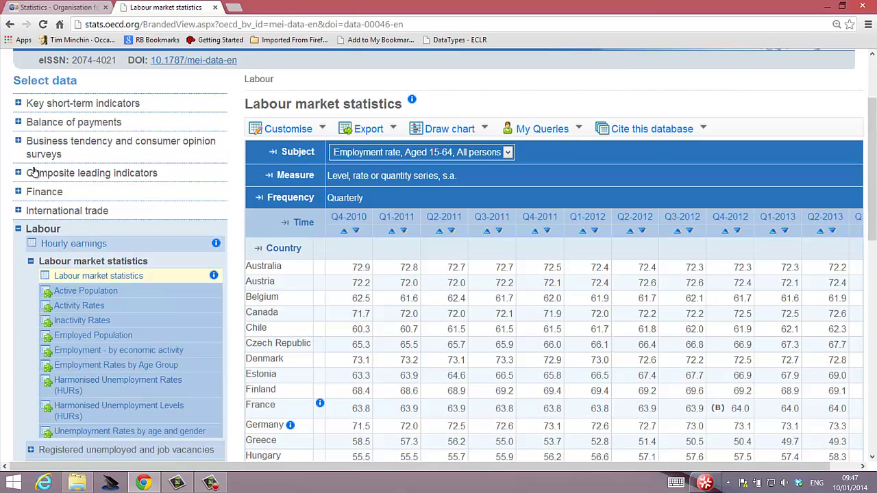
pyautogui.scroll(-3, 74, 250)
pyautogui.scroll(-3, 84, 375)
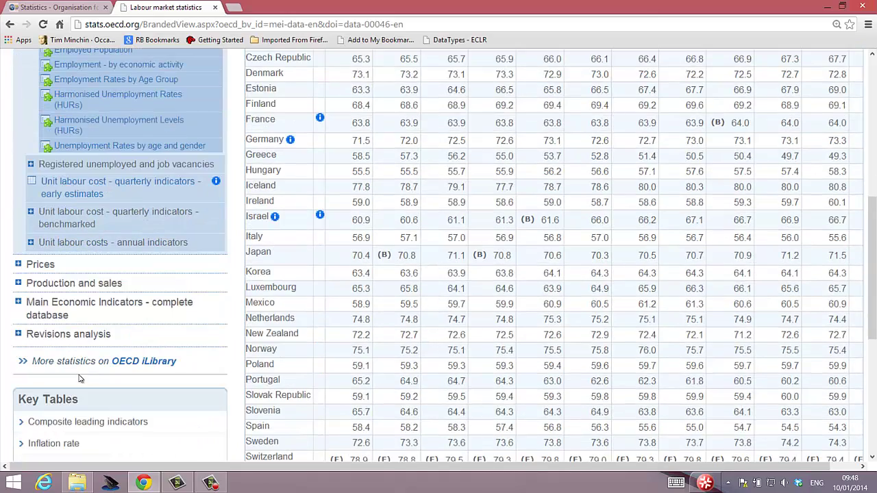
pyautogui.scroll(5, 108, 293)
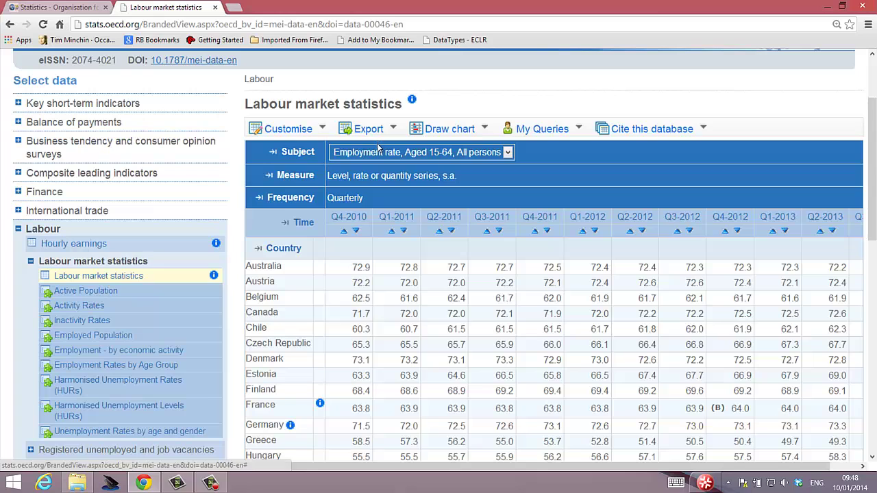
# Load the Harmonised Unemployment Rates (HURs) table and check its quarterly and monthly frequency headings.
pyautogui.click(71, 385)
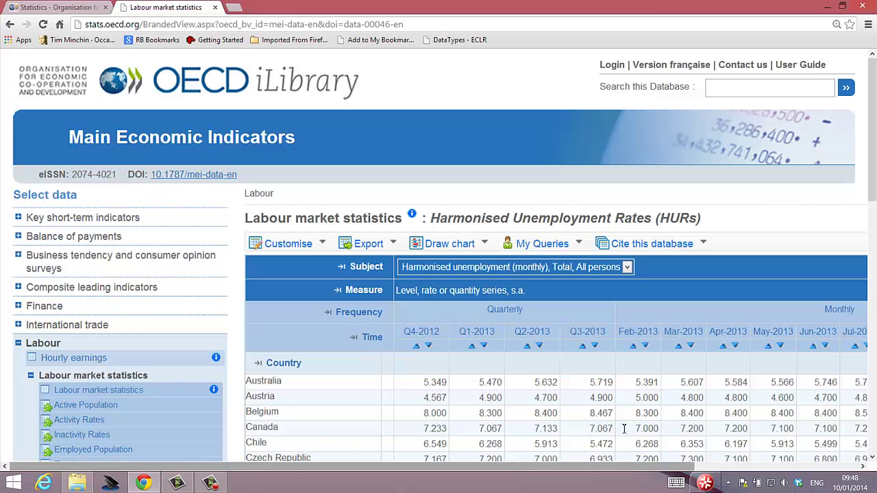
pyautogui.doubleClick(498, 314)
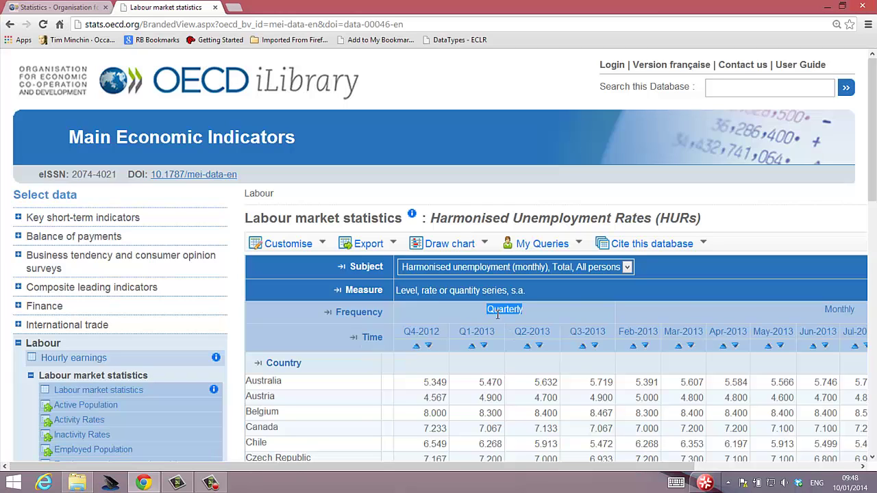
pyautogui.doubleClick(840, 310)
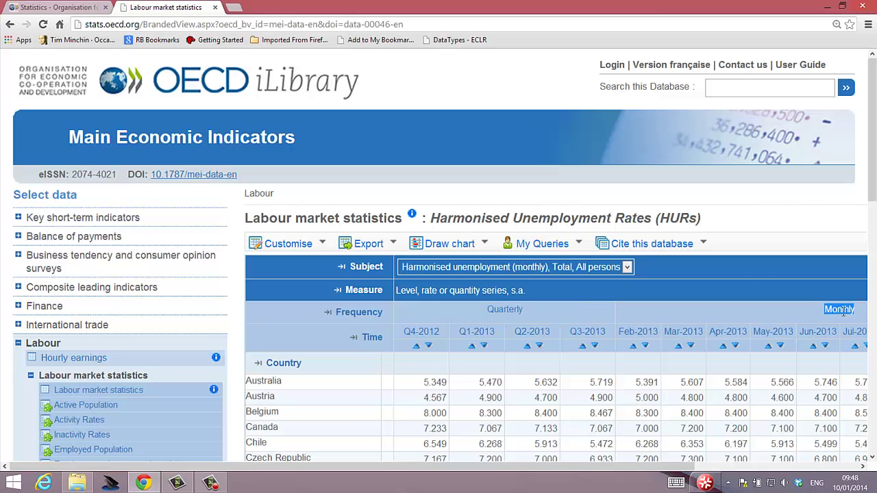
# Customize the time selection to exclude monthly data and use a date range with quarterly data starting at 1983Q1.
pyautogui.click(357, 314)
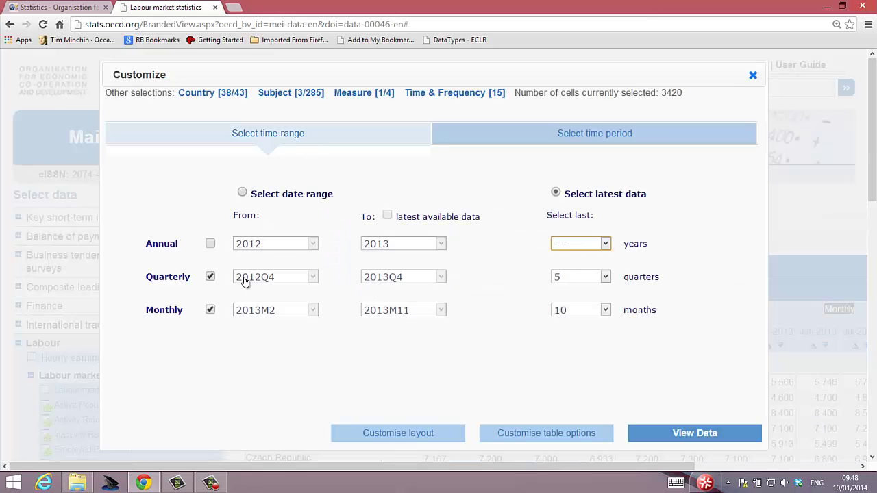
pyautogui.click(210, 311)
pyautogui.click(243, 193)
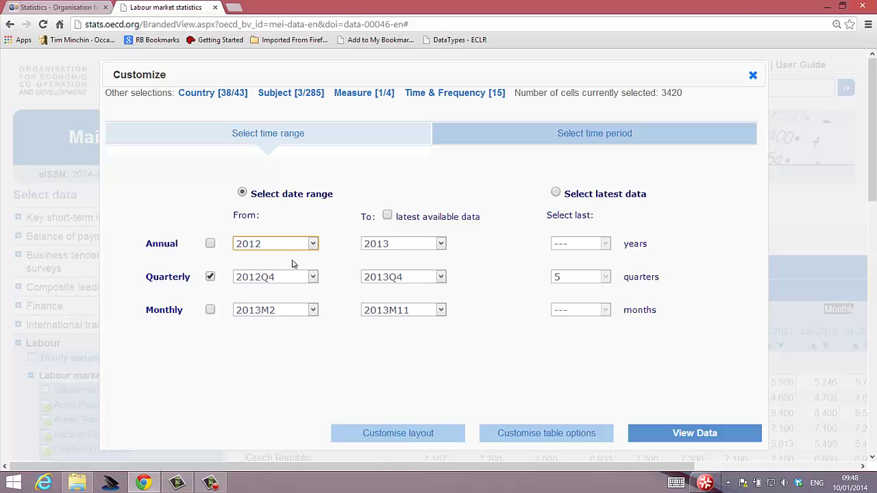
pyautogui.click(313, 276)
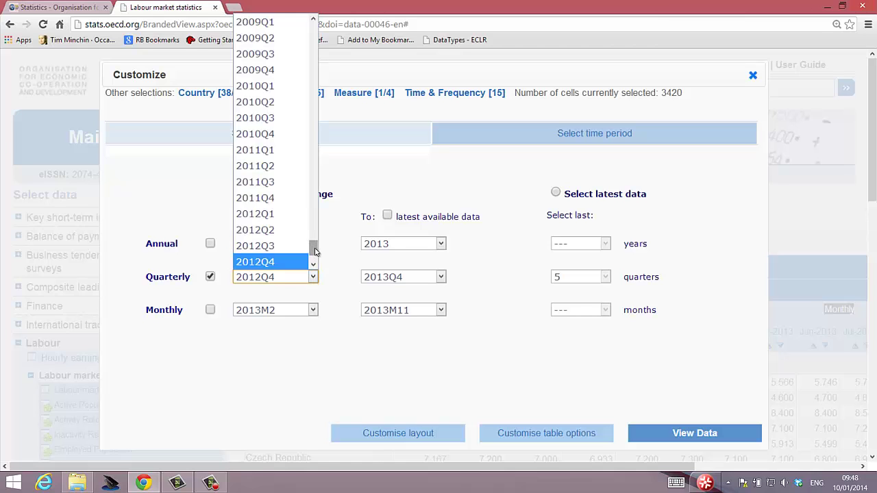
pyautogui.moveTo(314, 252); pyautogui.dragTo(325, 149)
pyautogui.click(259, 76)
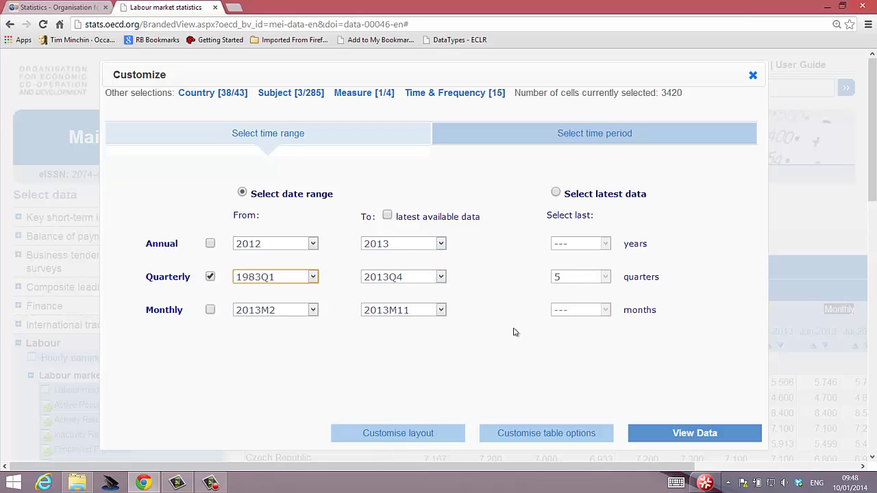
# Customise the table layout with Time and Frequency as rows and Country as the column, and view the data.
pyautogui.click(424, 440)
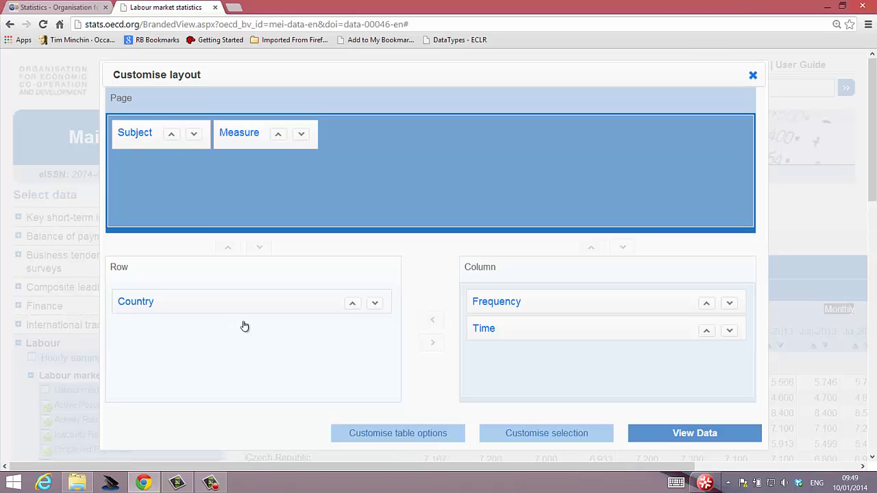
pyautogui.moveTo(534, 324); pyautogui.dragTo(226, 373)
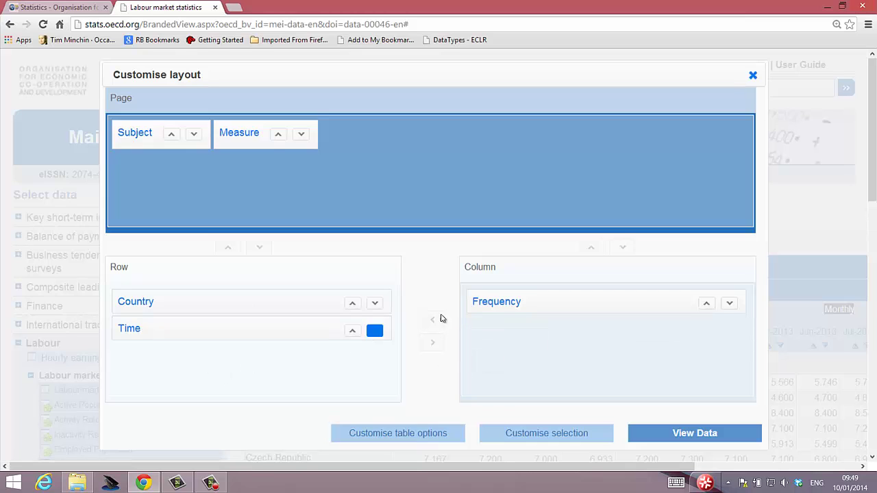
pyautogui.moveTo(489, 303); pyautogui.dragTo(258, 349)
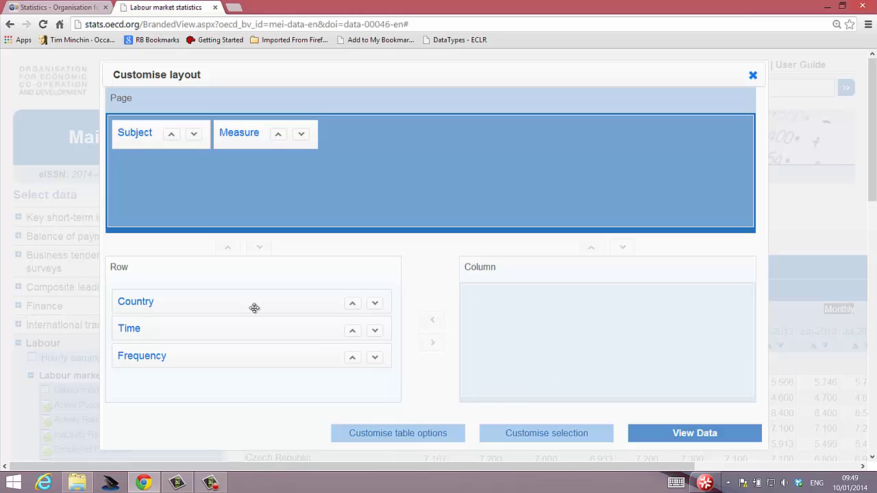
pyautogui.moveTo(253, 308); pyautogui.dragTo(543, 338)
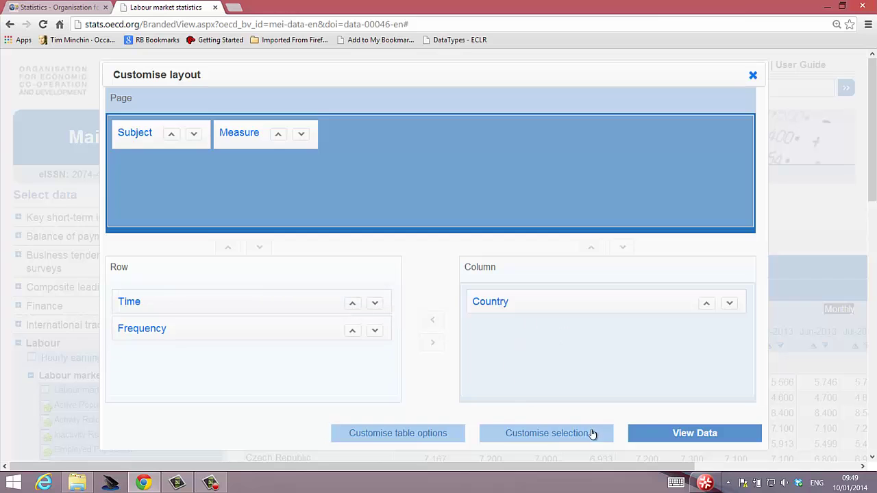
pyautogui.click(693, 433)
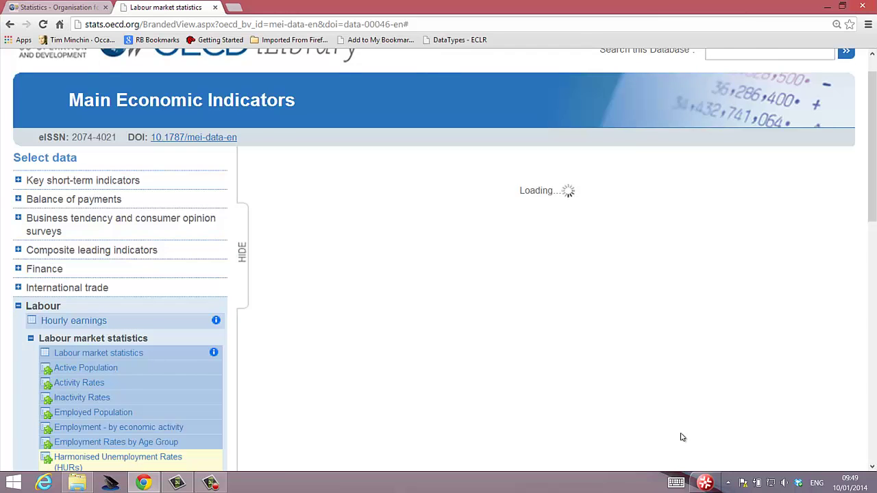
# Try to export the Harmonised Unemployment Rates table as a comma-separated CSV text file with English labels.
pyautogui.scroll(-2, 442, 307)
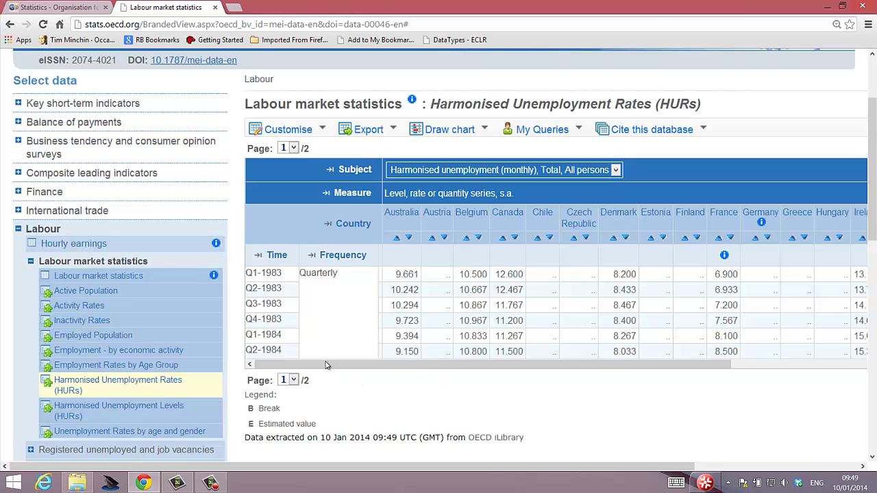
pyautogui.moveTo(353, 129)
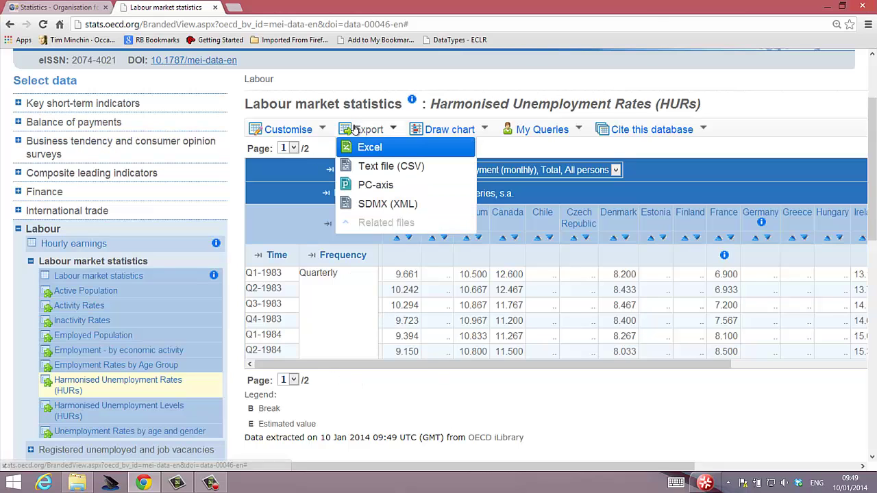
pyautogui.click(368, 172)
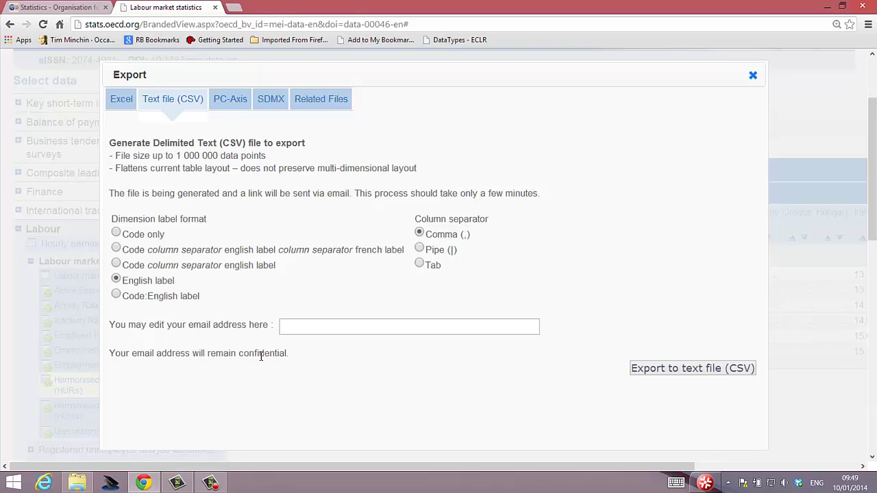
pyautogui.click(685, 376)
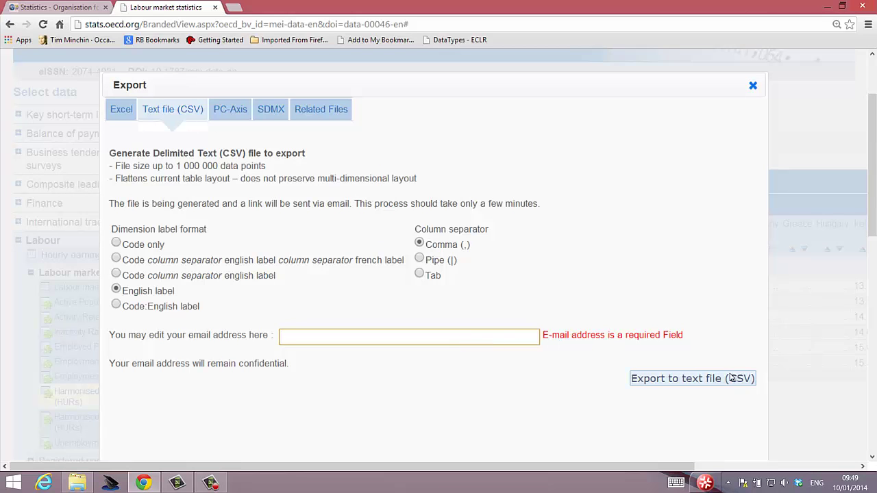
# Export the table as an XLS file without extra flag columns and open the downloaded file in Excel.
pyautogui.click(120, 113)
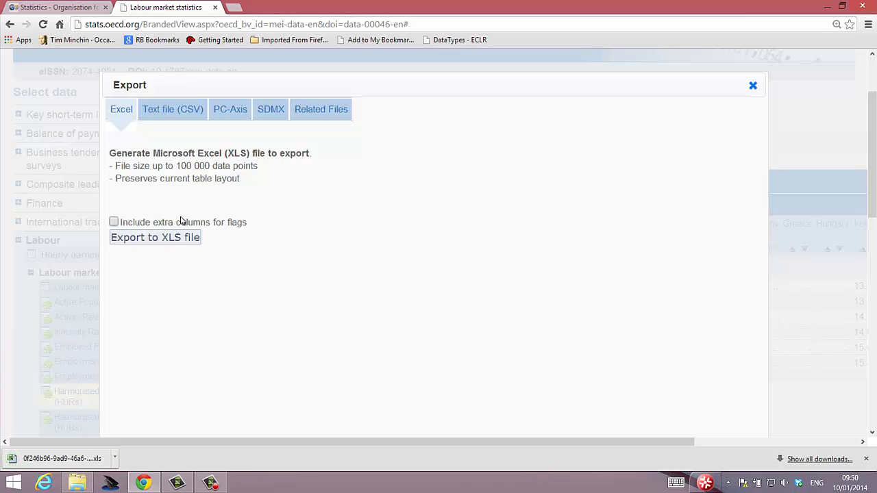
pyautogui.click(66, 459)
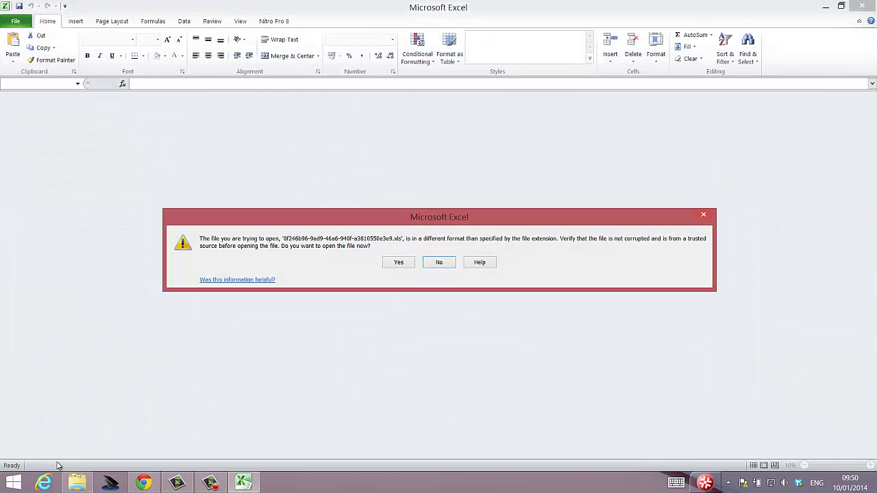
pyautogui.click(403, 262)
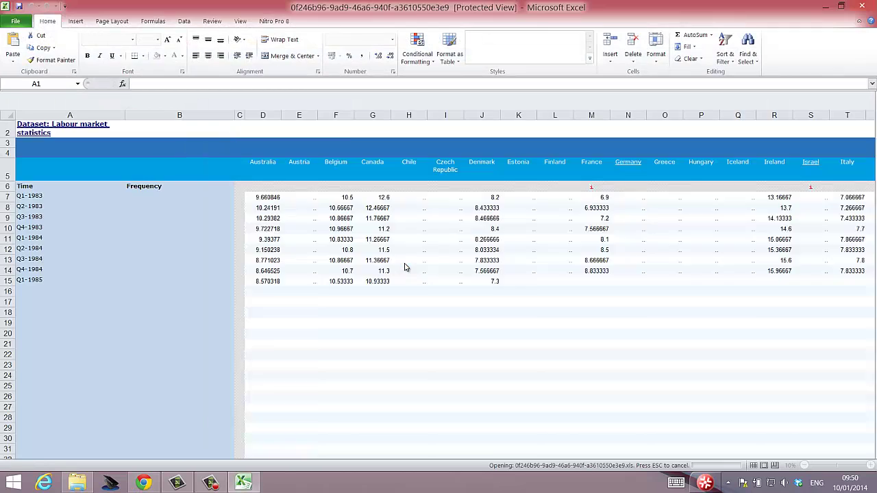
# Enable saving for the protected workbook and choose the Desktop folder ECON20110_1314\OnlineClips\TSintro as the save location.
pyautogui.click(19, 25)
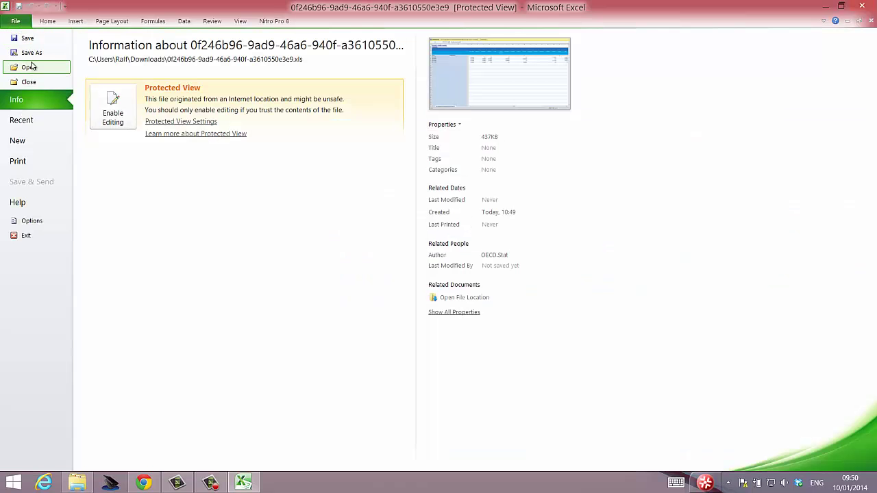
pyautogui.click(31, 52)
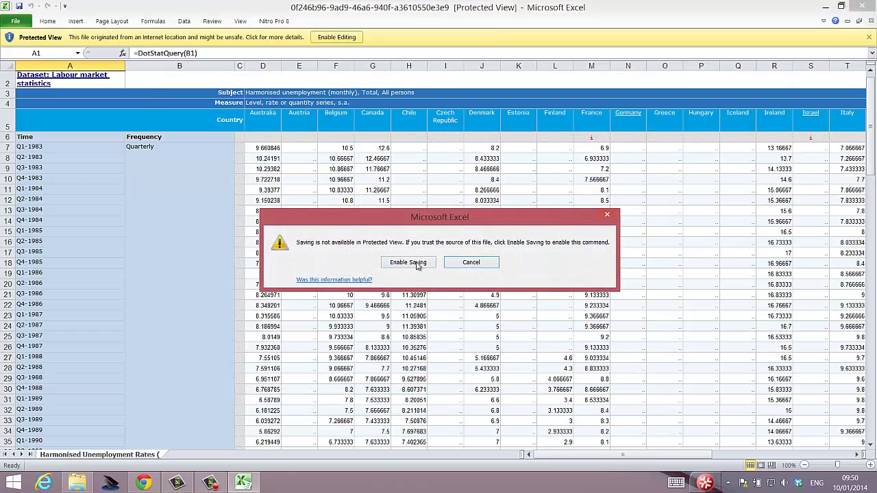
pyautogui.click(416, 264)
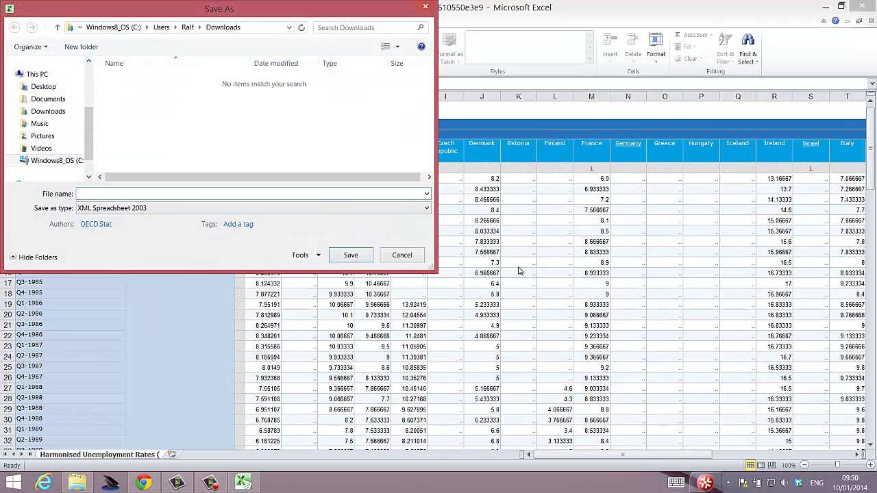
pyautogui.scroll(3, 89, 86)
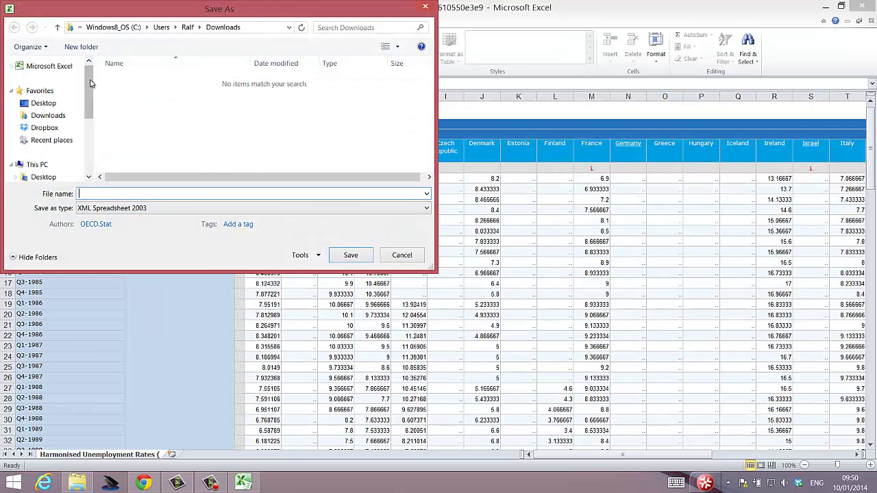
pyautogui.click(55, 104)
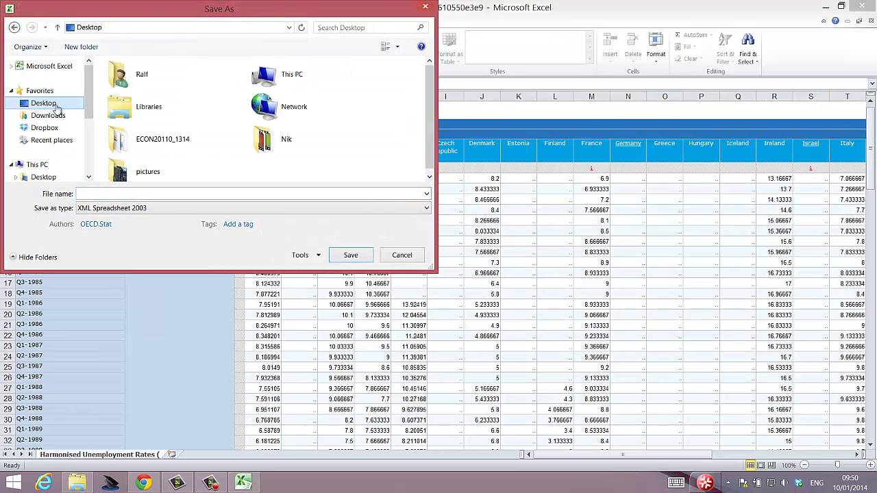
pyautogui.doubleClick(151, 152)
pyautogui.doubleClick(128, 118)
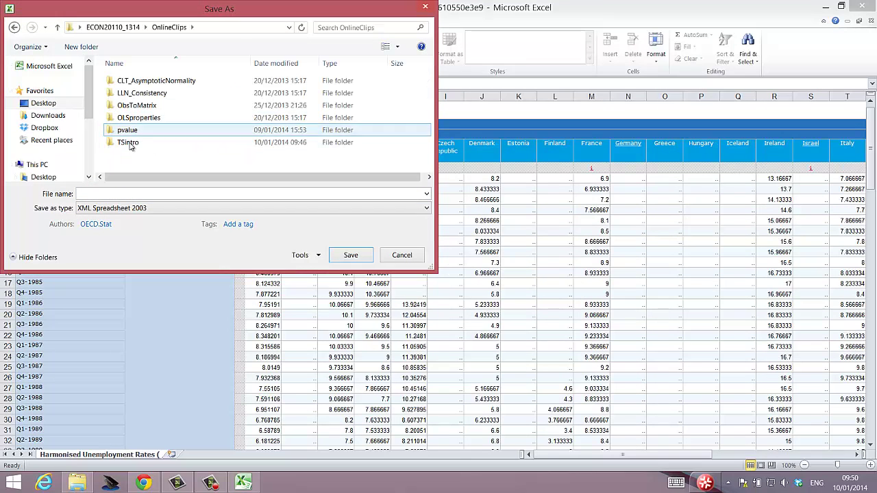
pyautogui.doubleClick(128, 143)
# Save the file under the name Unemployment in Excel Workbook format.
pyautogui.click(118, 195)
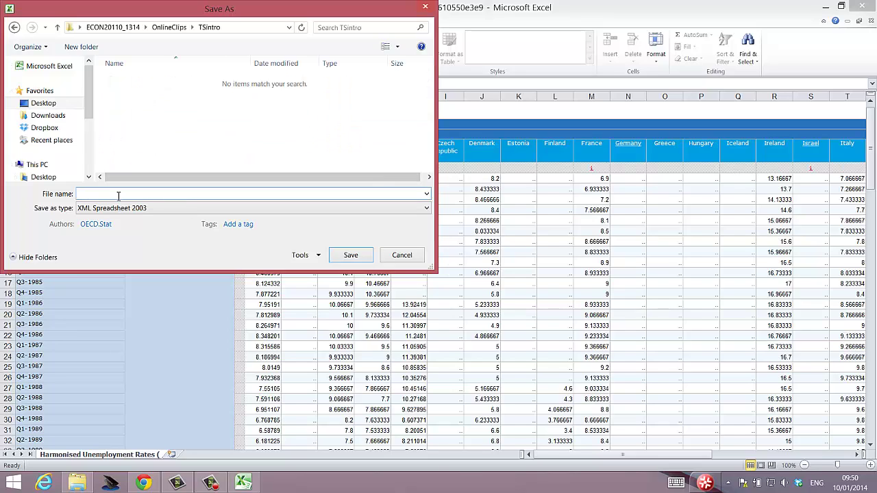
pyautogui.write('Unemployment')
pyautogui.click(152, 208)
pyautogui.click(142, 220)
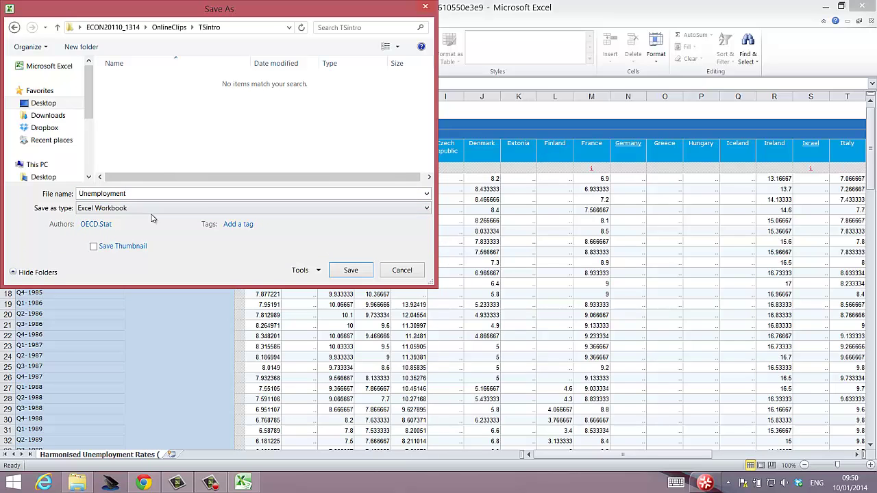
pyautogui.click(351, 270)
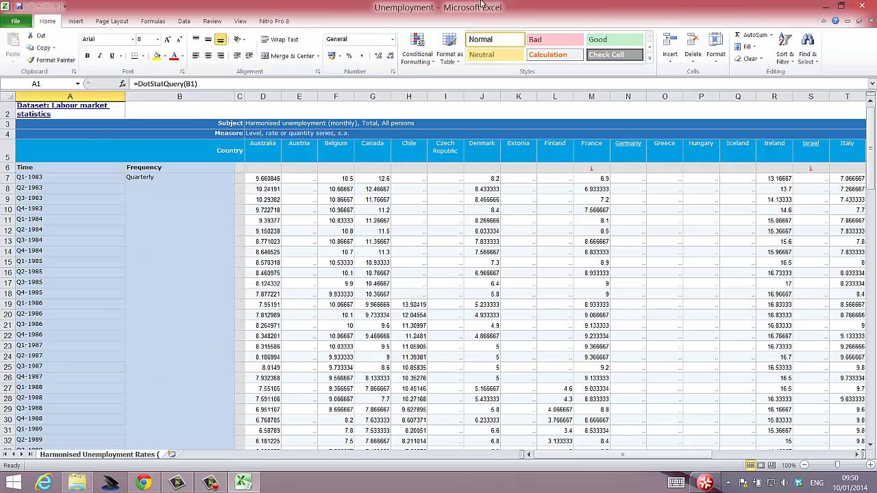
# Examine the quarterly time rows of the unemployment sheet from 1983 through the 2000s.
pyautogui.scroll(1, 620, 409)
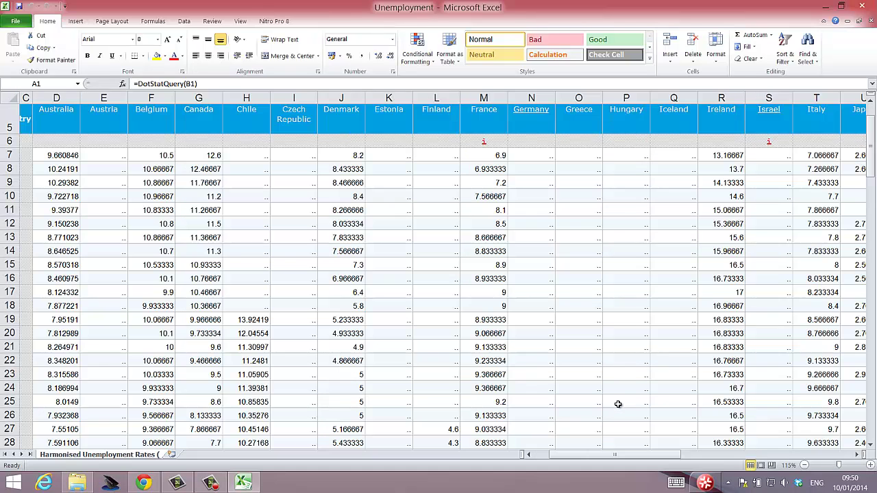
pyautogui.moveTo(656, 455); pyautogui.dragTo(586, 455)
pyautogui.scroll(1, 600, 377)
pyautogui.scroll(2, 193, 238)
pyautogui.scroll(-6, 92, 270)
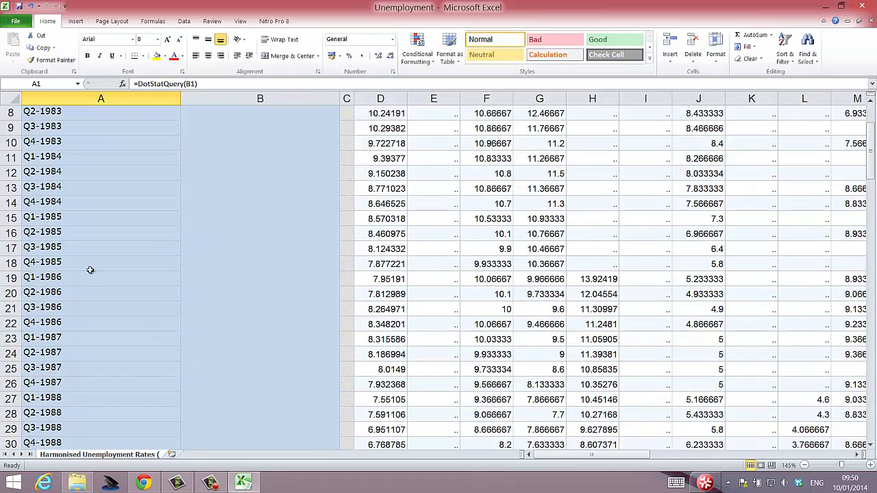
pyautogui.scroll(-12, 72, 293)
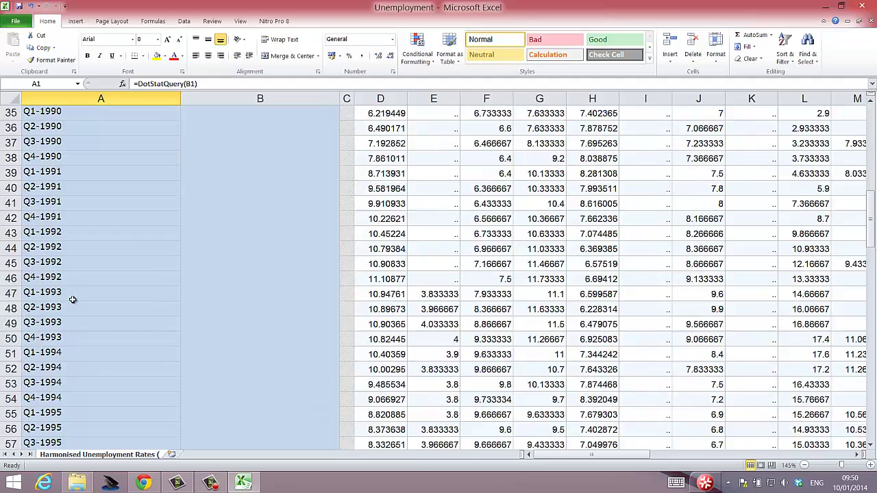
pyautogui.scroll(-20, 76, 312)
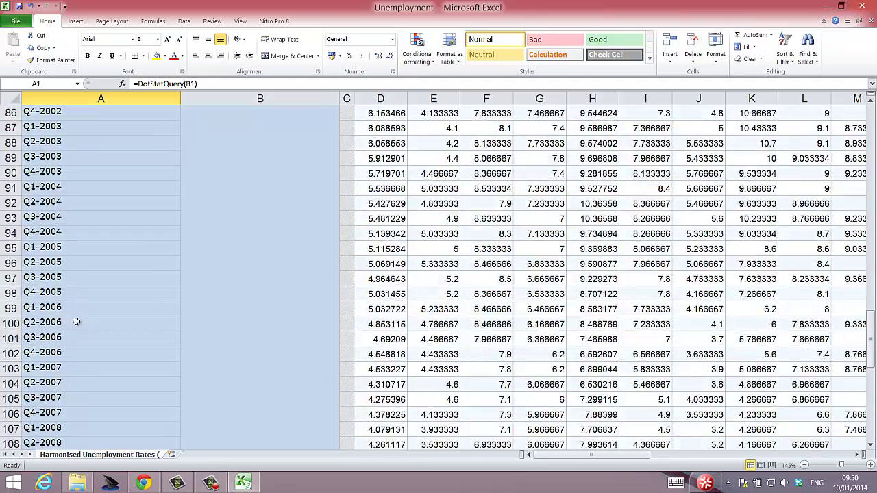
pyautogui.scroll(20, 82, 294)
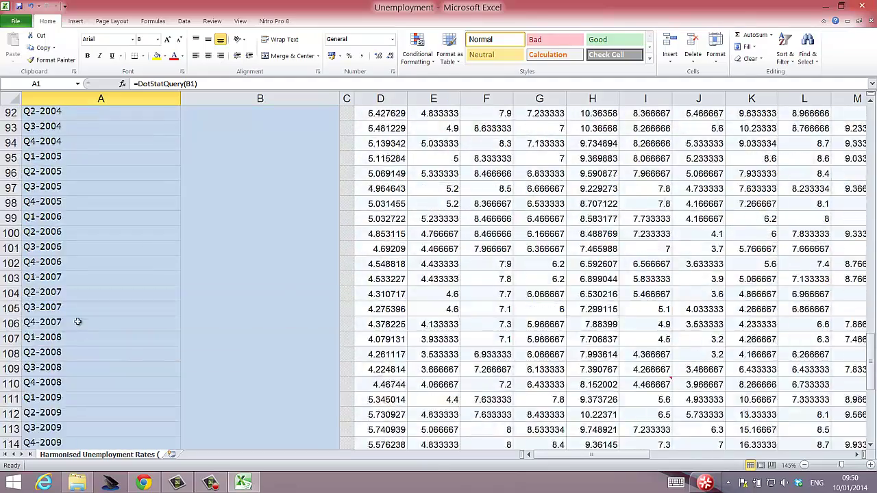
pyautogui.scroll(3, 82, 293)
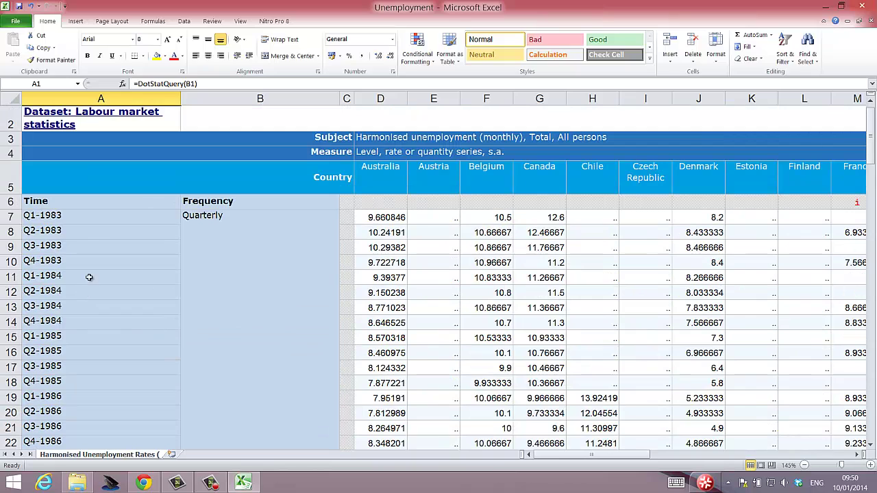
# Freeze the panes at cell D7 so the country headings and time labels stay fixed.
pyautogui.click(80, 218)
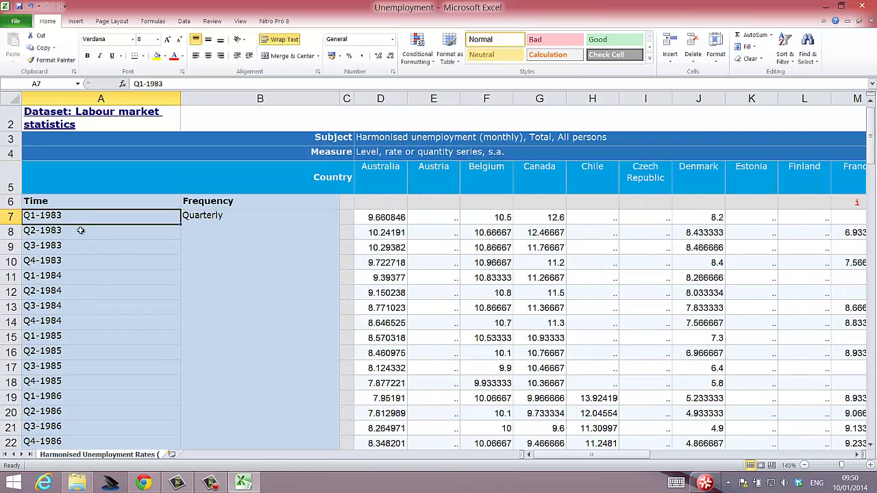
pyautogui.click(400, 232)
pyautogui.click(390, 218)
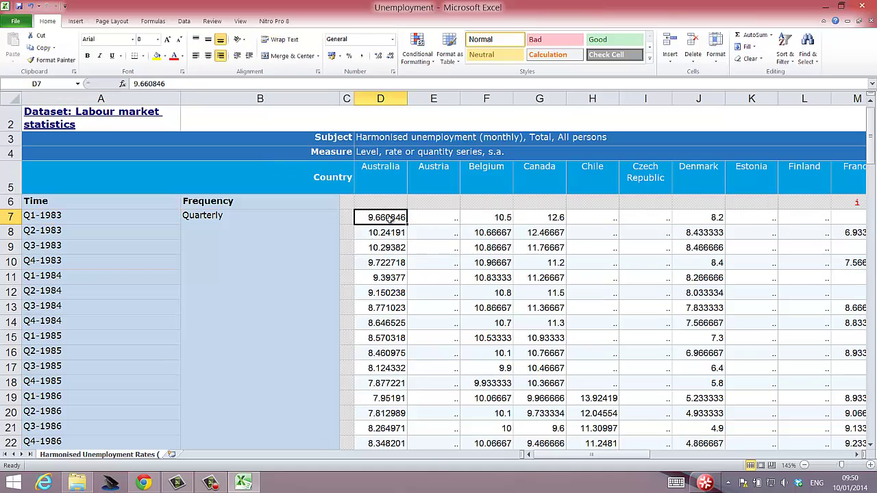
pyautogui.click(240, 21)
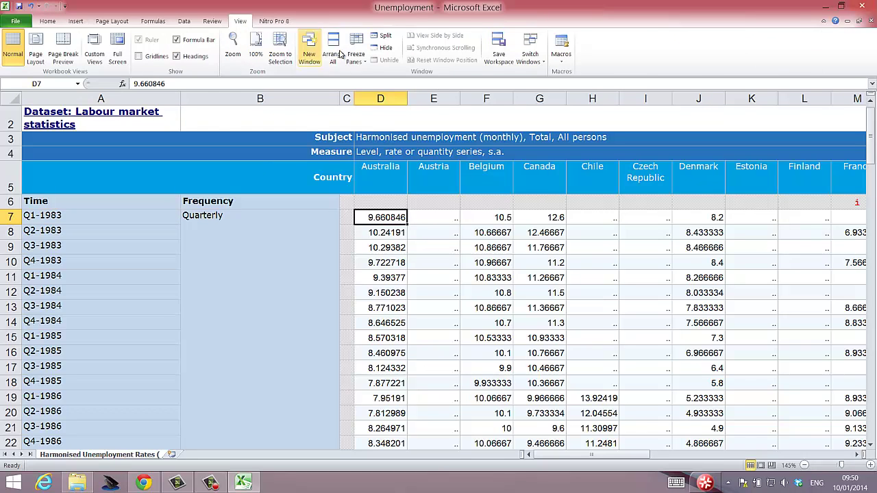
pyautogui.click(363, 52)
pyautogui.click(322, 81)
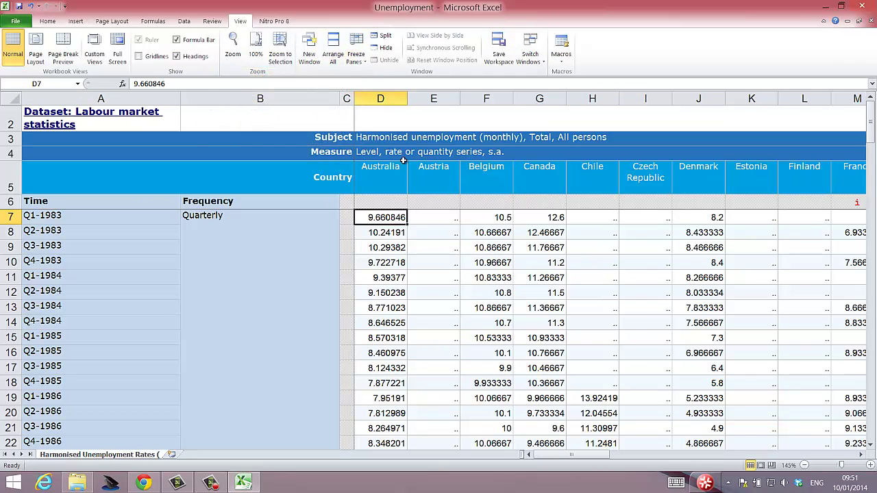
# Examine the unemployment data across all country columns along the Q4-1983 row, through to the OECD total.
pyautogui.click(436, 265)
pyautogui.press('Right')
pyautogui.press('Right')
pyautogui.press('Right')
pyautogui.press('Right')
pyautogui.press('Right')
pyautogui.press('Right')
pyautogui.press('Right')
pyautogui.press('Right')
pyautogui.press('Right')
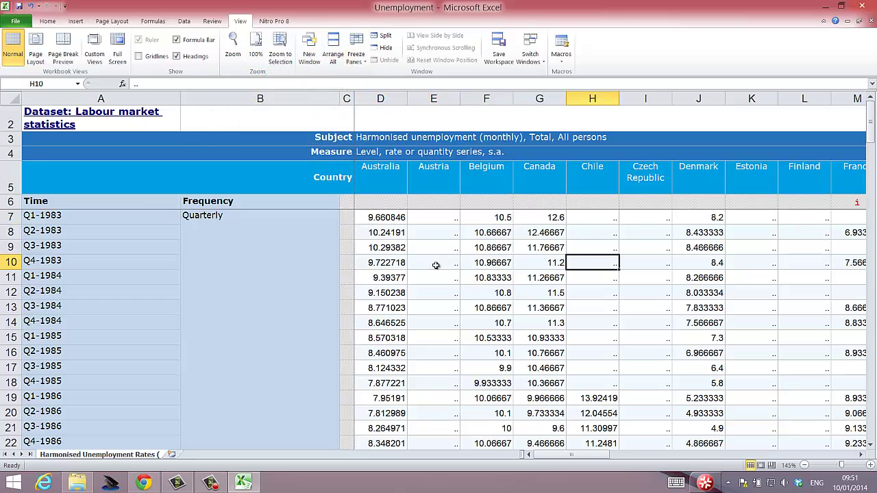
pyautogui.press('Right')
pyautogui.press('Right')
pyautogui.press('Right')
pyautogui.press('Right')
pyautogui.press('Right')
pyautogui.press('Right')
pyautogui.press('Right')
pyautogui.press('Right')
pyautogui.press('Right')
pyautogui.press('Right')
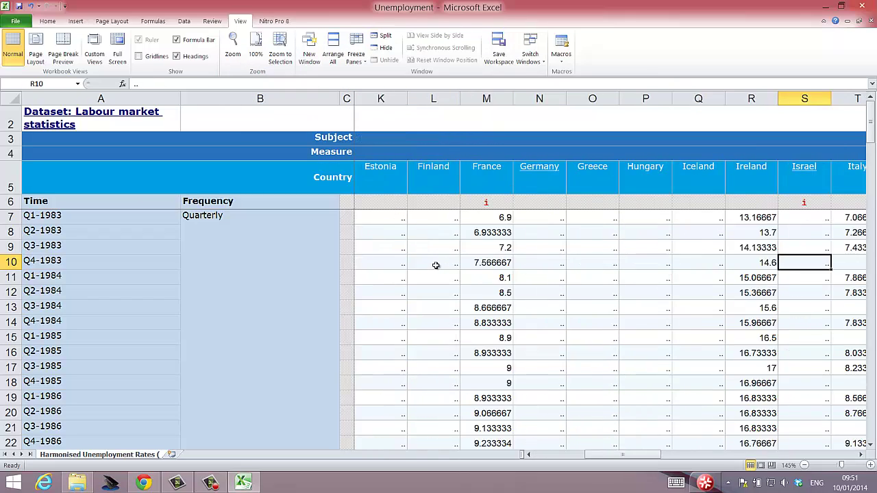
pyautogui.press('Right')
pyautogui.press('Right')
pyautogui.press('Right')
pyautogui.press('Right')
pyautogui.press('Right')
pyautogui.press('Right')
pyautogui.press('Right')
pyautogui.press('Right')
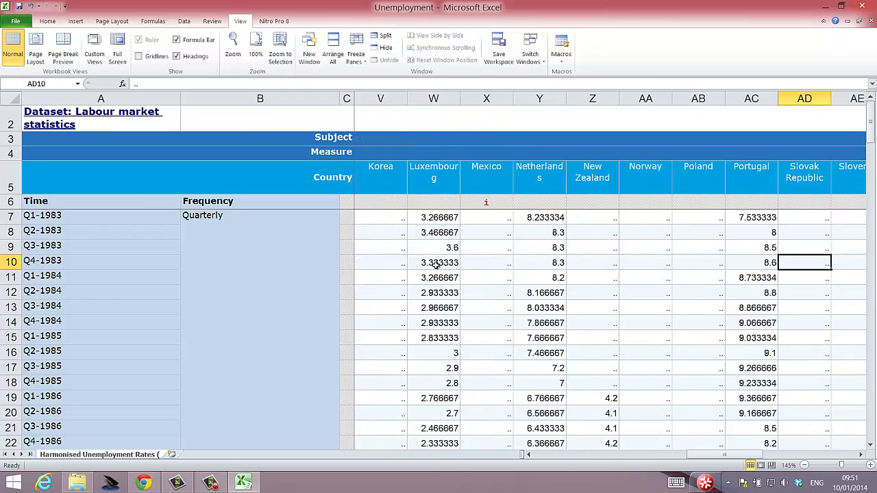
pyautogui.press('Right')
pyautogui.press('Right')
pyautogui.press('Right')
pyautogui.press('Right')
pyautogui.press('Right')
pyautogui.press('Right')
pyautogui.press('Right')
pyautogui.press('Right')
pyautogui.press('Right')
pyautogui.press('Right')
pyautogui.press('Right')
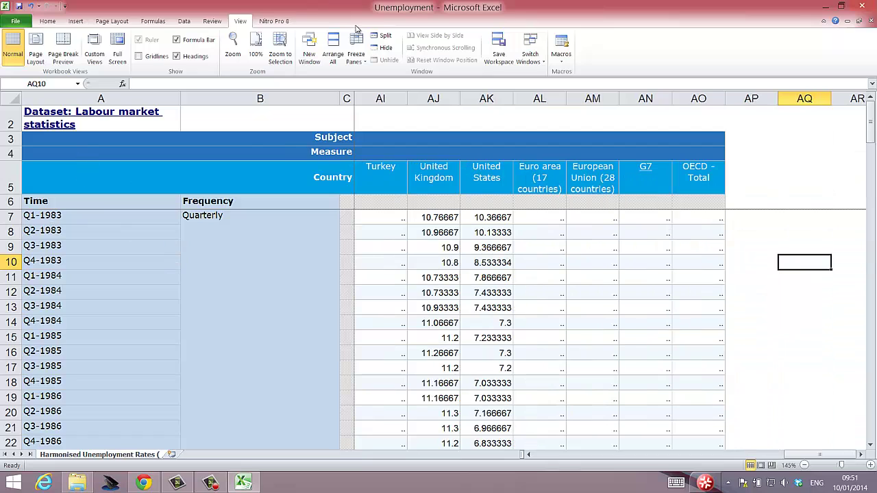
# Return to the OECD page in Chrome, close the export dialog, and browse the datasets in the Prices category.
pyautogui.click(143, 483)
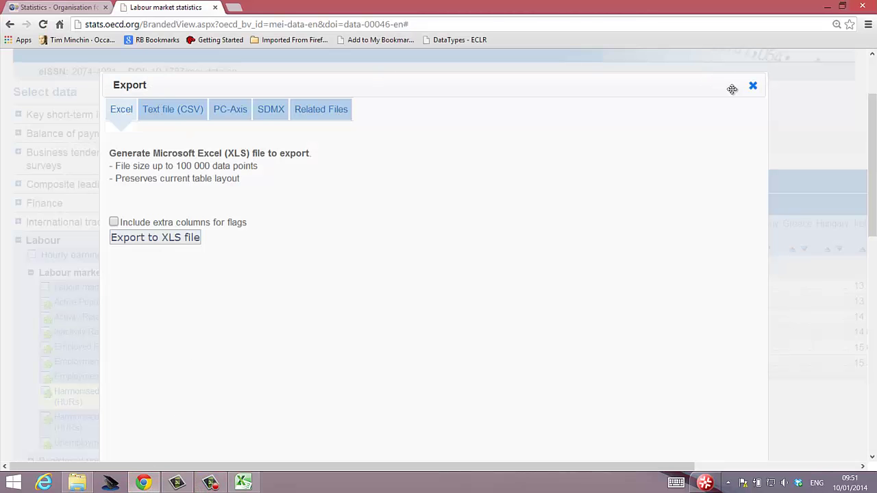
pyautogui.click(753, 85)
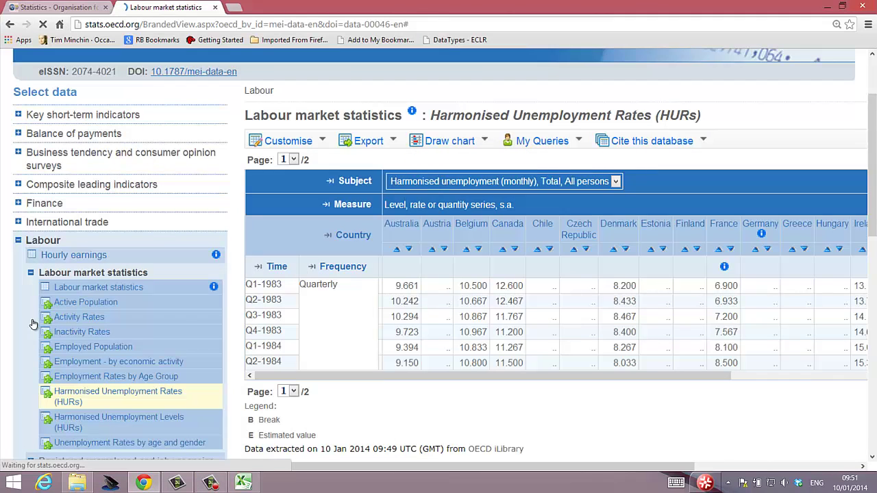
pyautogui.click(18, 242)
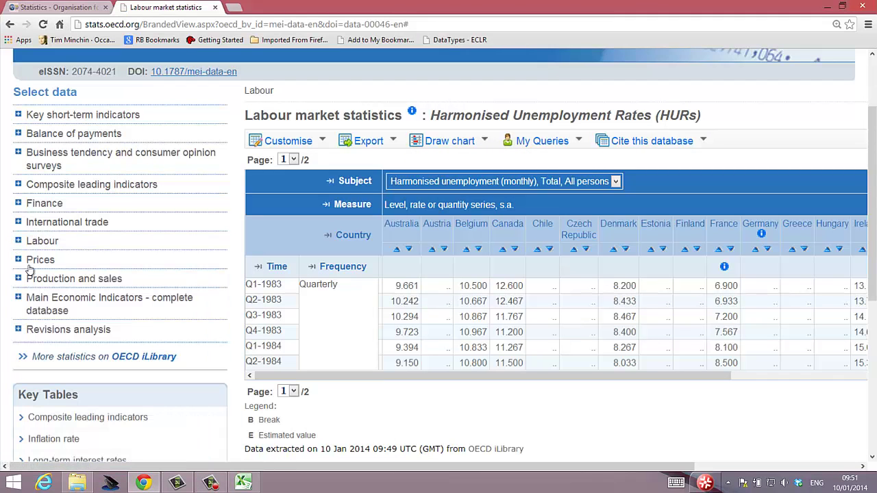
pyautogui.click(18, 261)
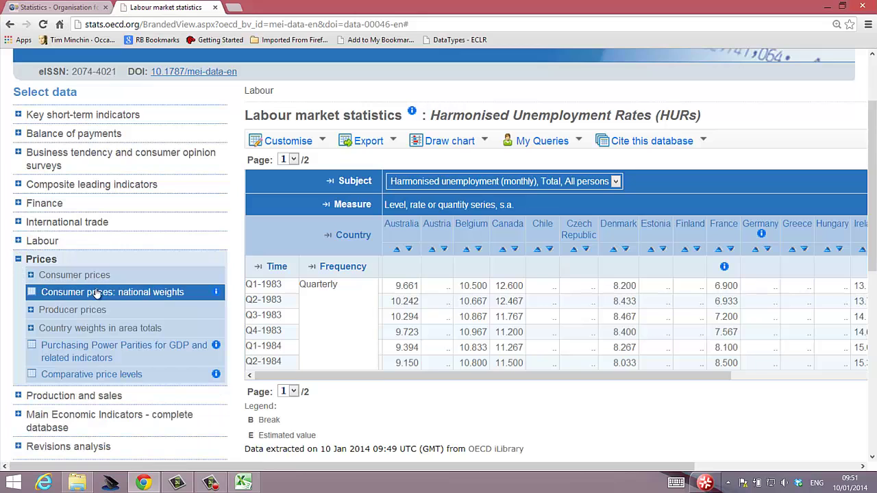
pyautogui.click(95, 351)
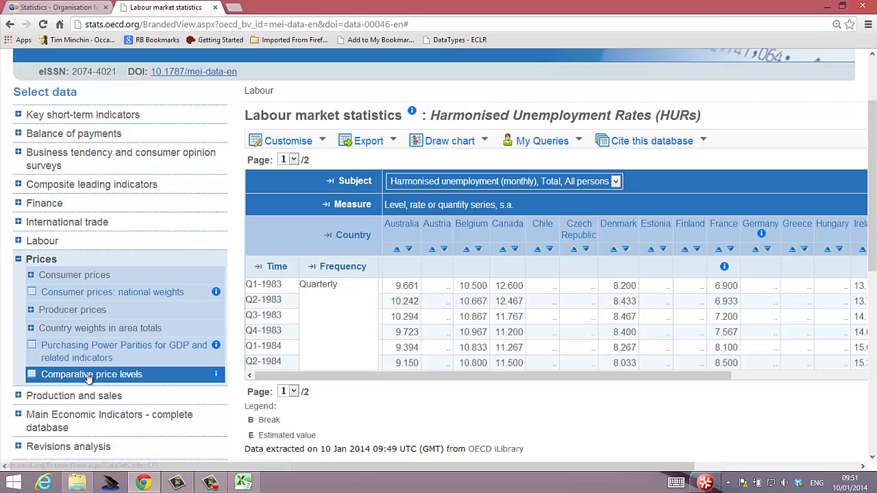
# Open the Consumer prices - Annual inflation dataset under Consumer prices.
pyautogui.click(72, 276)
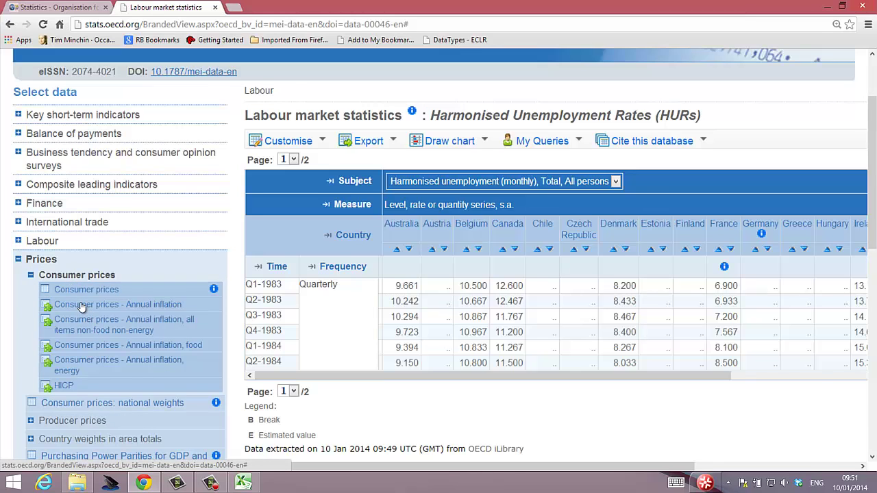
pyautogui.click(80, 305)
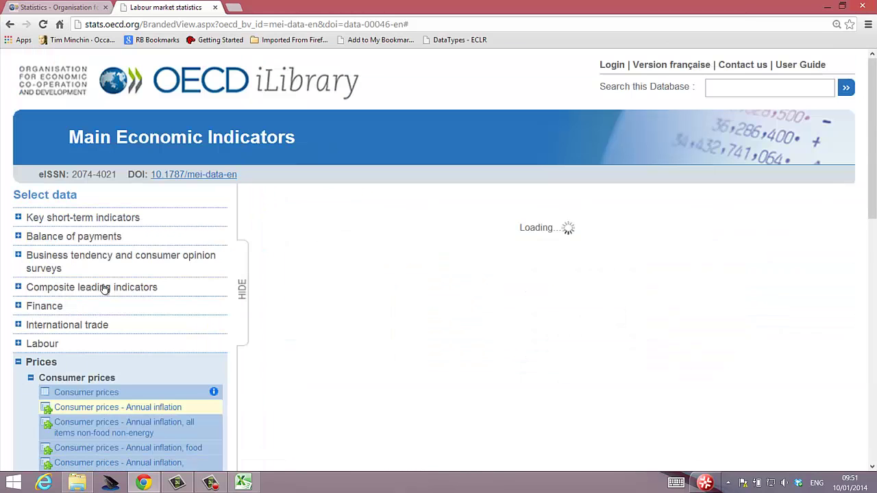
pyautogui.scroll(-1, 110, 295)
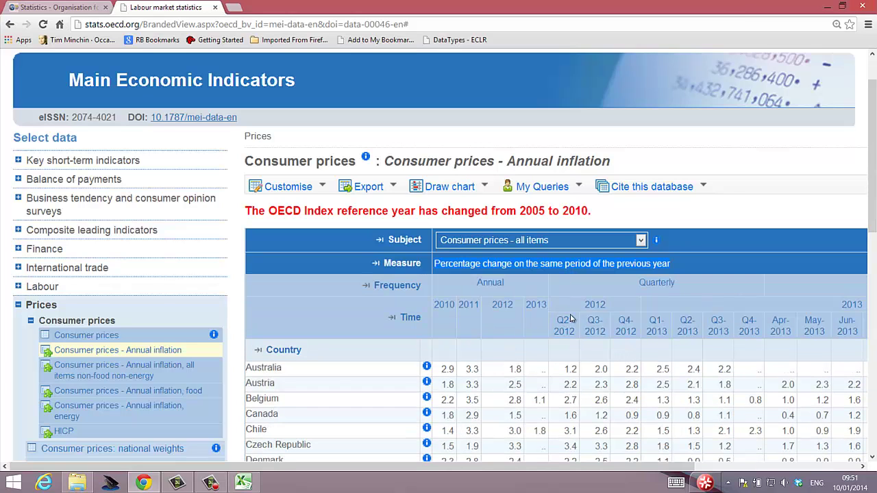
# Customise the time selection to a date range with quarterly data only, starting from 1983Q1, leaving out annual and monthly data.
pyautogui.click(416, 288)
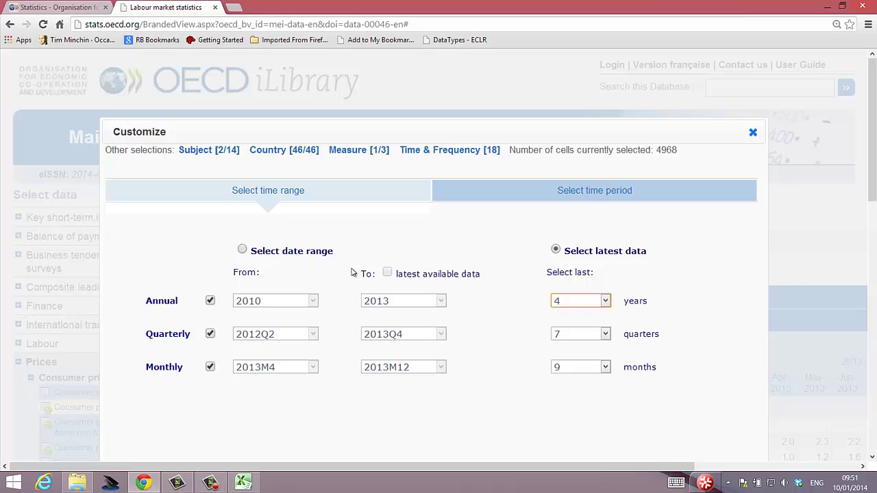
pyautogui.click(243, 251)
pyautogui.click(211, 306)
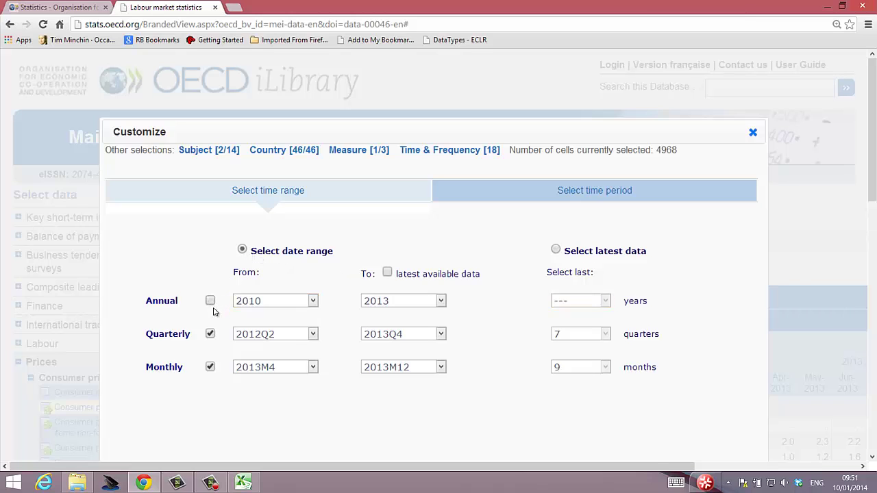
pyautogui.click(210, 367)
pyautogui.click(278, 335)
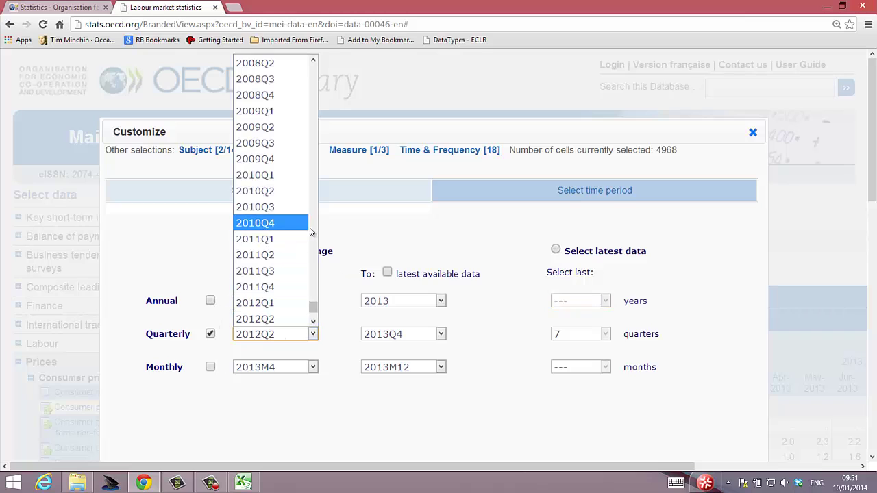
pyautogui.scroll(20, 313, 164)
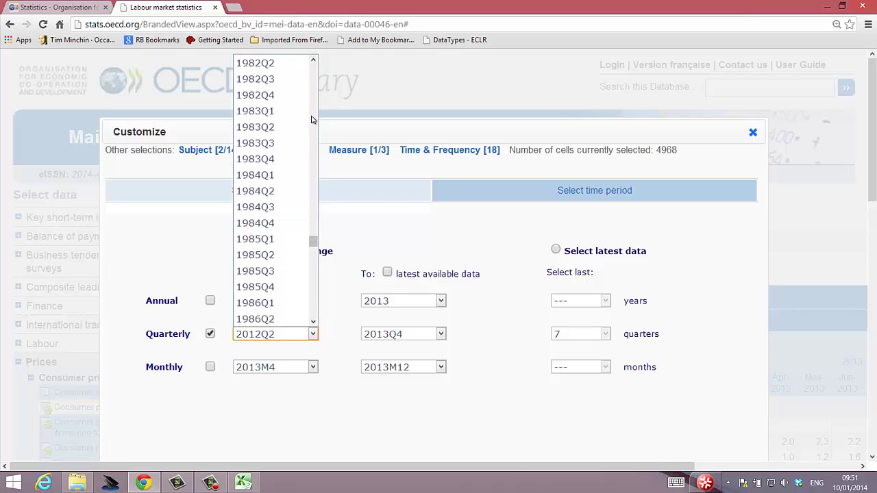
pyautogui.scroll(-5, 309, 245)
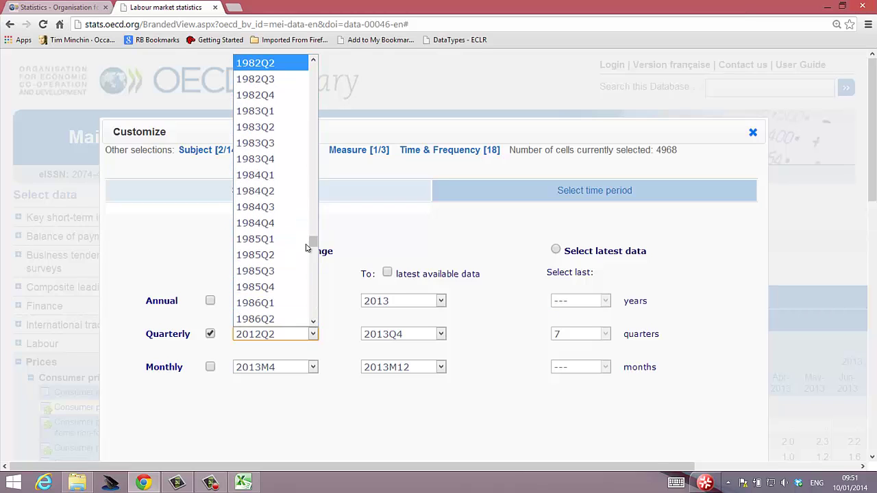
pyautogui.click(270, 111)
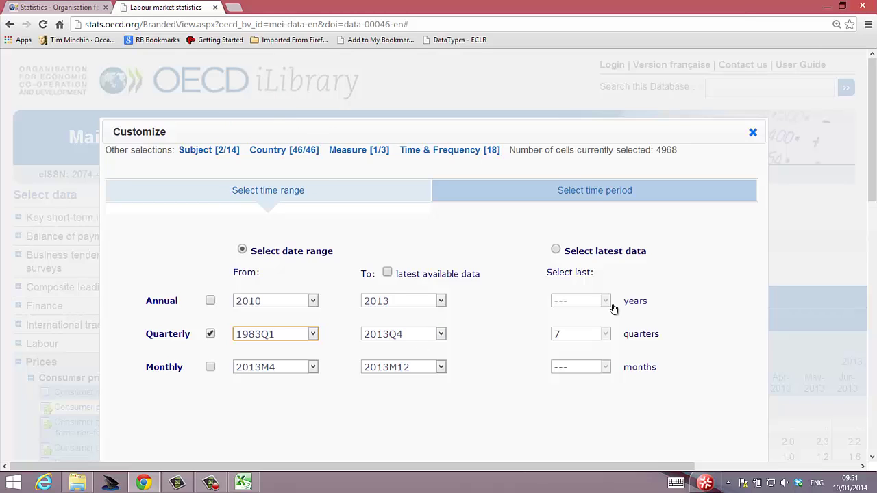
# Rearrange the table layout with Time and Frequency as rows and Country as columns, and display the data.
pyautogui.scroll(-1, 466, 314)
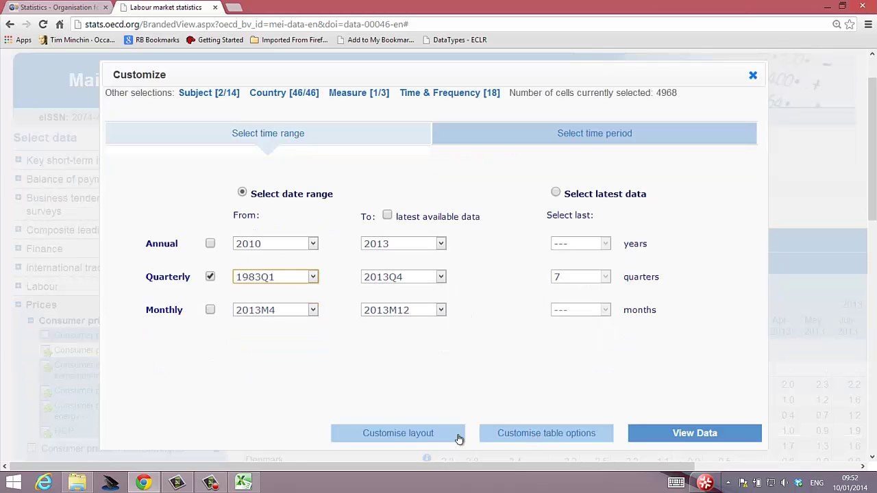
pyautogui.click(427, 434)
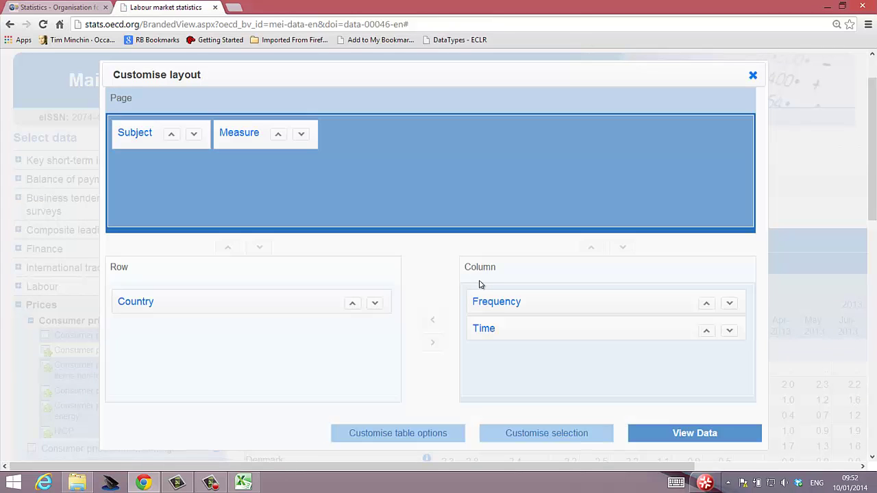
pyautogui.moveTo(504, 329); pyautogui.dragTo(238, 373)
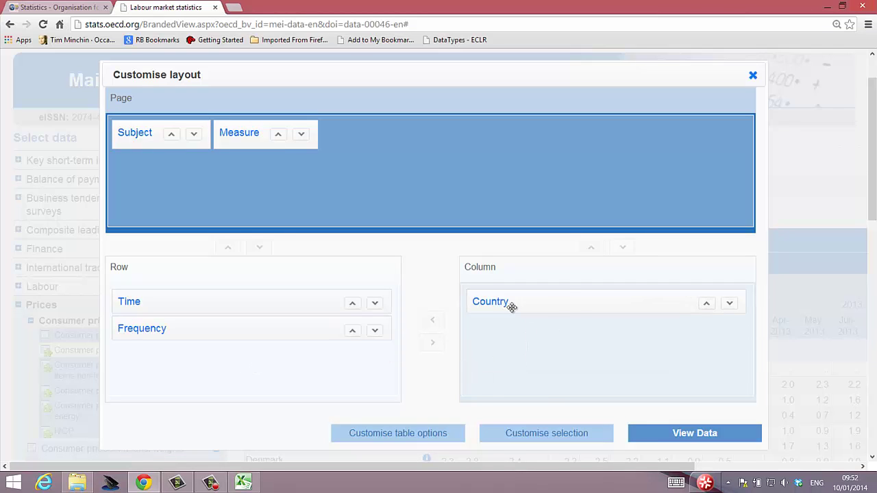
pyautogui.click(688, 433)
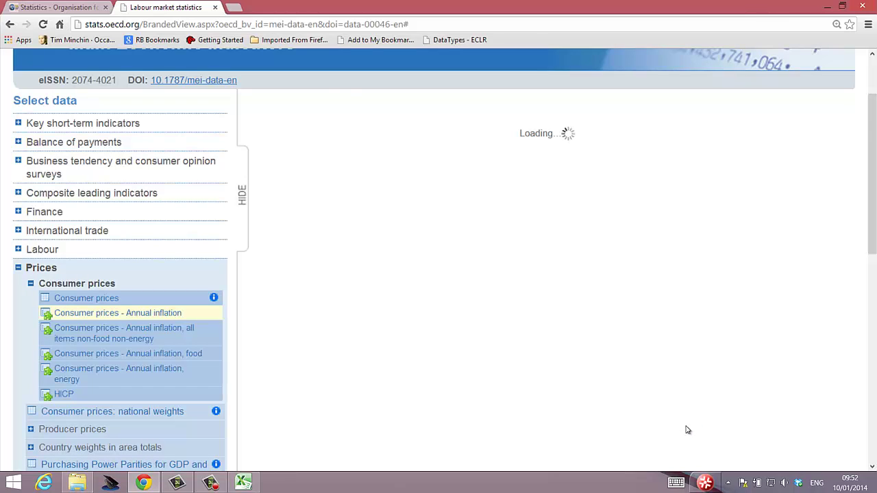
pyautogui.scroll(-1, 449, 270)
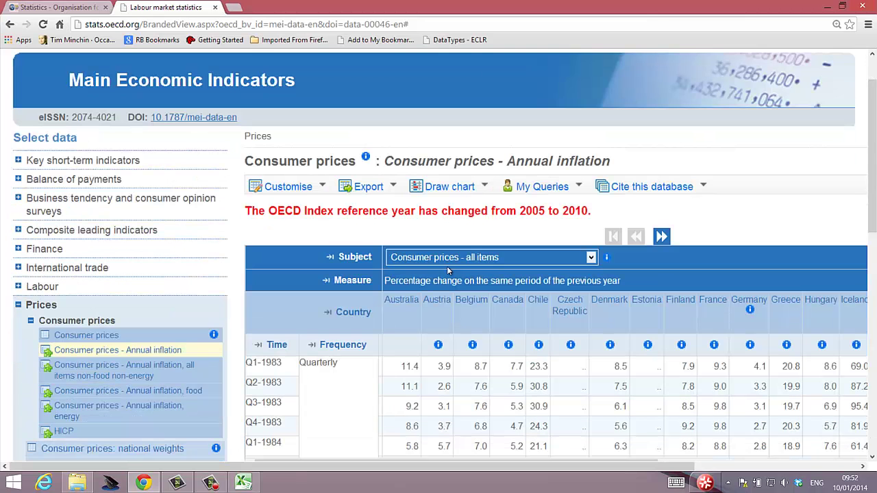
# Look over the quarterly inflation table and export it as an Excel (XLS) file without extra flag columns.
pyautogui.click(363, 187)
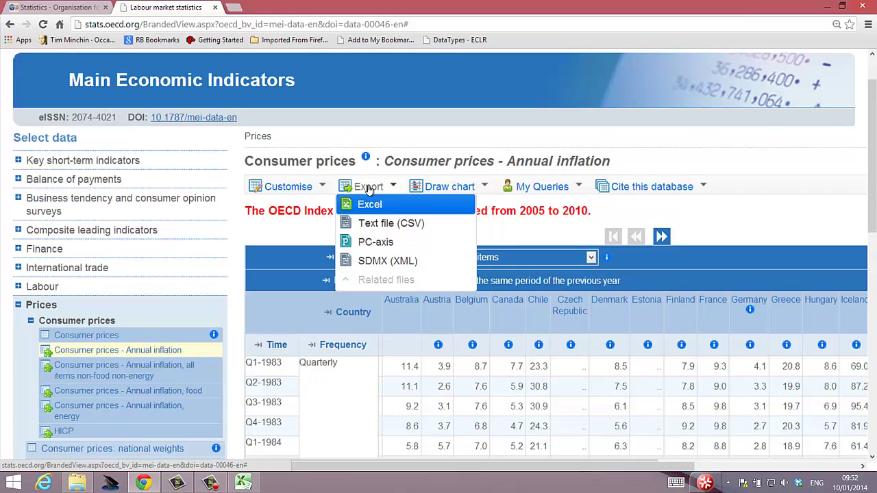
pyautogui.scroll(-2, 325, 362)
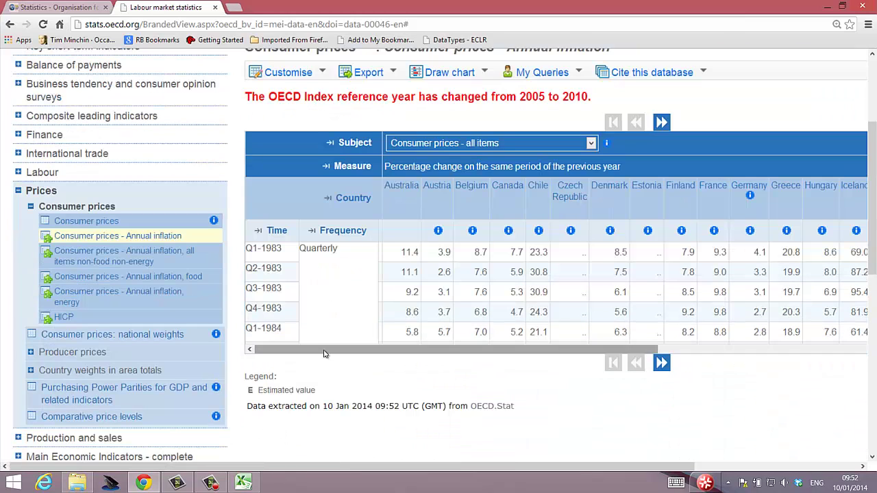
pyautogui.scroll(-4, 324, 350)
pyautogui.scroll(-5, 324, 351)
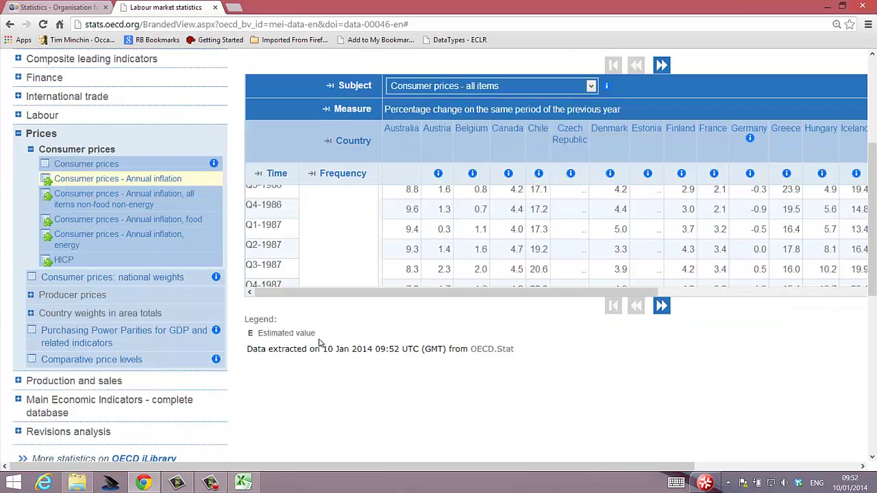
pyautogui.scroll(-2, 338, 145)
pyautogui.scroll(3, 336, 138)
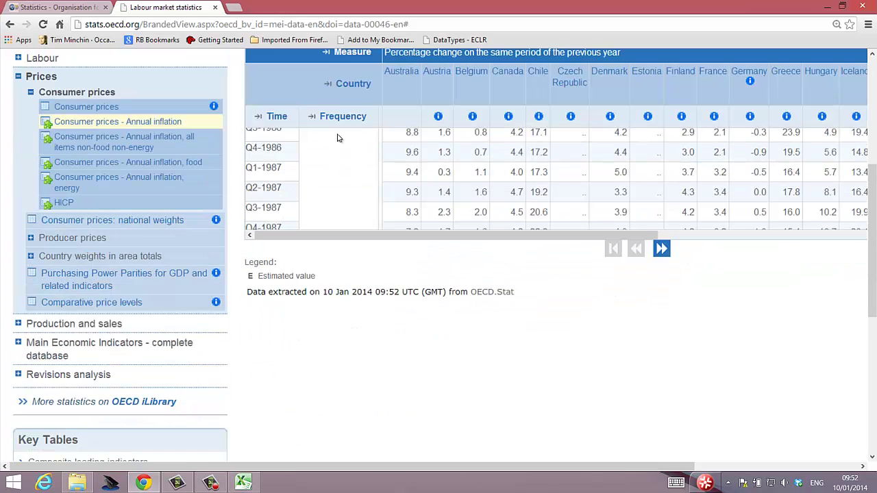
pyautogui.scroll(3, 327, 145)
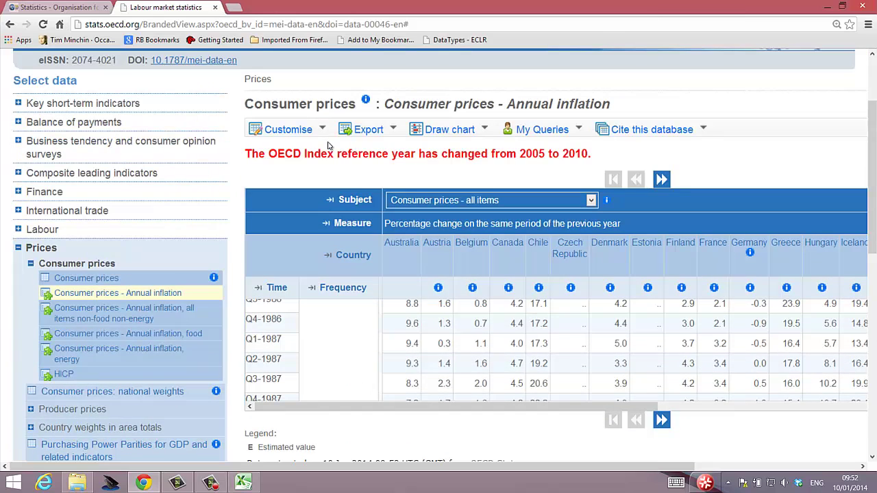
pyautogui.moveTo(369, 131)
pyautogui.click(362, 150)
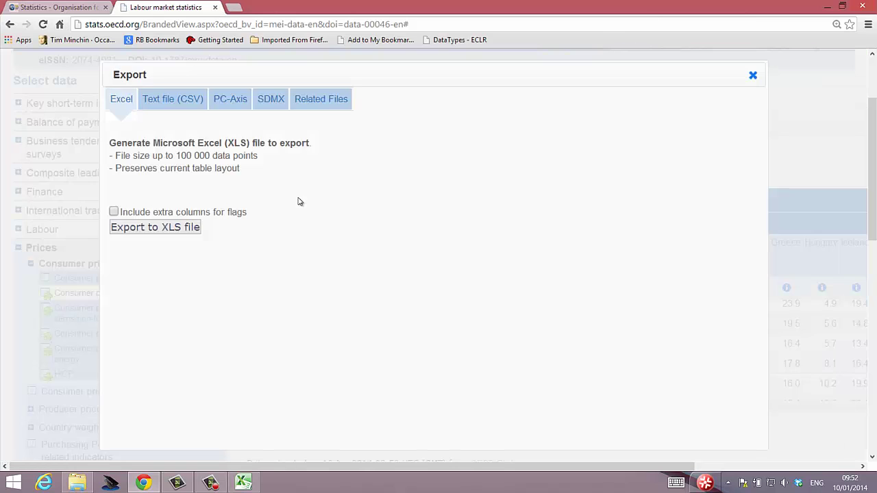
pyautogui.click(152, 229)
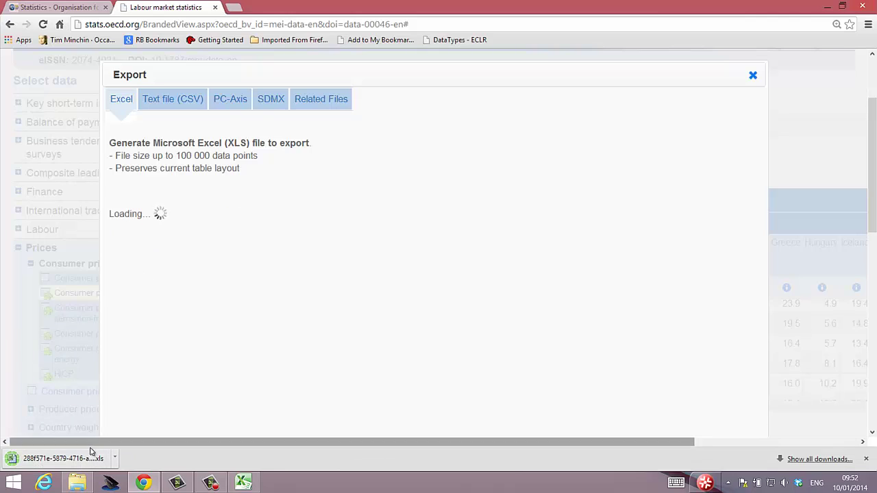
# Open the downloaded inflation file in Excel, accept the file format warning, and enable editing.
pyautogui.click(87, 466)
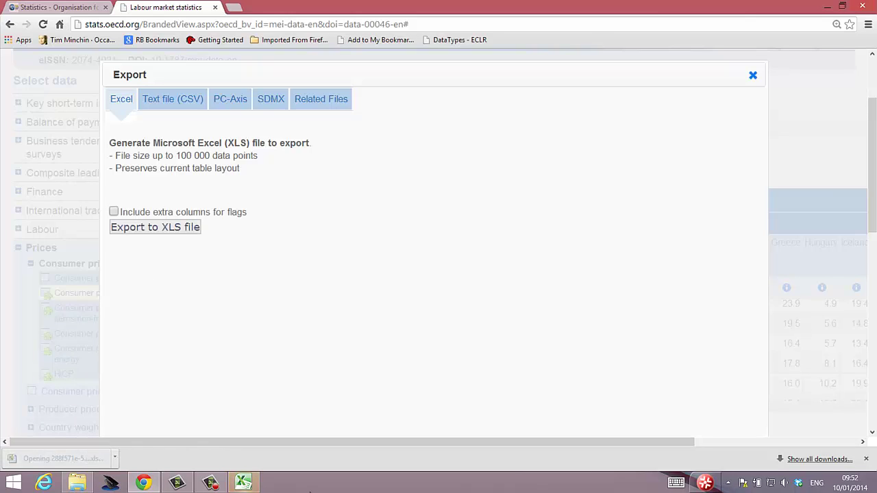
pyautogui.click(248, 483)
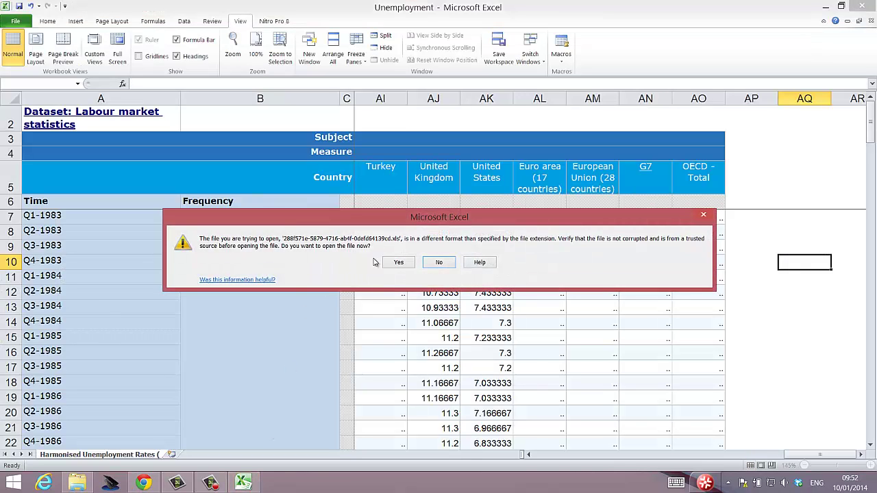
pyautogui.click(395, 263)
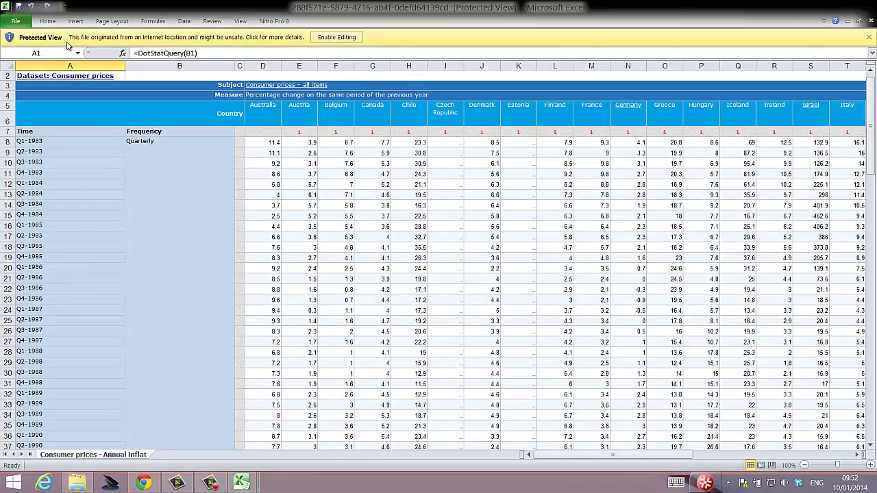
pyautogui.click(337, 37)
pyautogui.scroll(4, 384, 270)
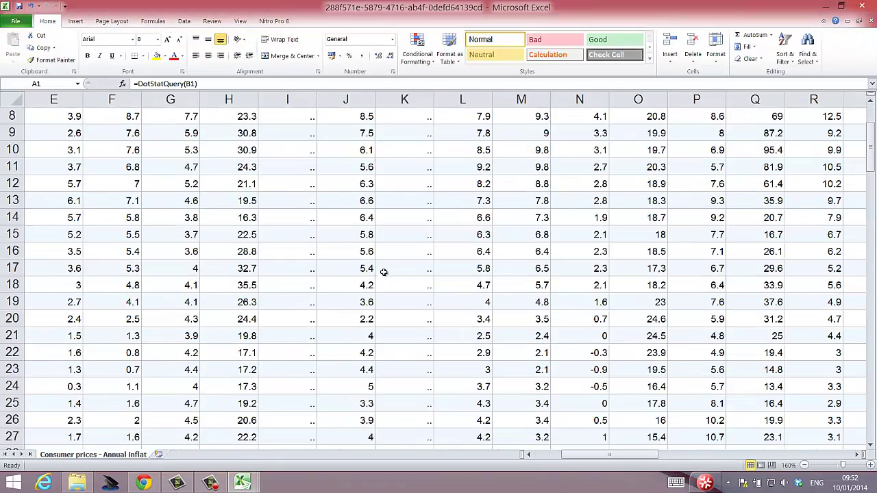
pyautogui.moveTo(601, 454); pyautogui.dragTo(573, 455)
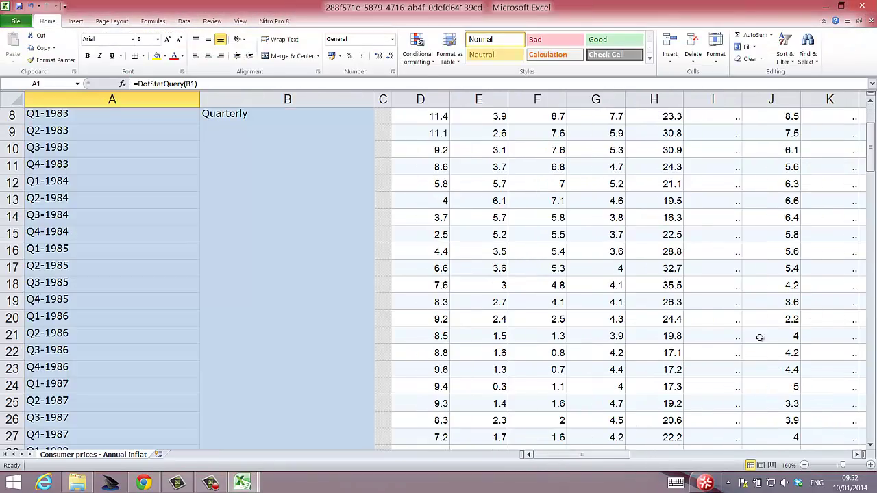
pyautogui.moveTo(870, 160); pyautogui.dragTo(870, 131)
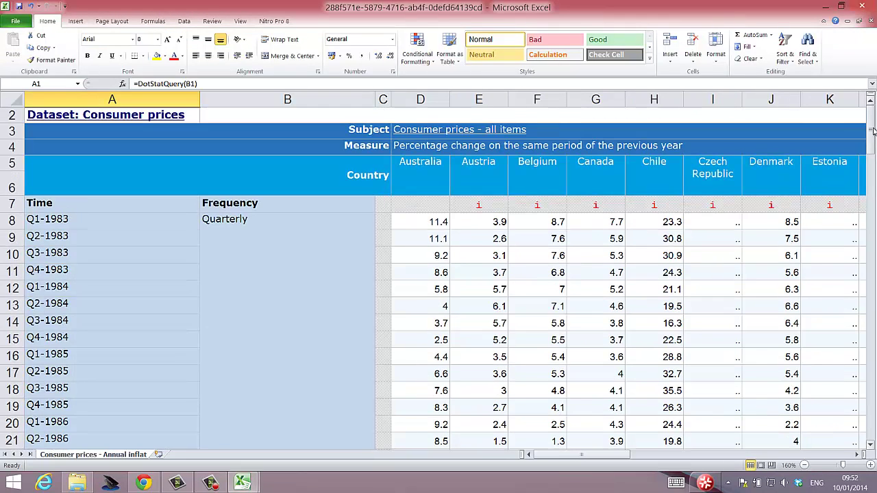
# Save the inflation data as an Excel Workbook named Inflation in the Desktop folder ECON20110_1314 > OnlineClips > TSintro.
pyautogui.click(16, 24)
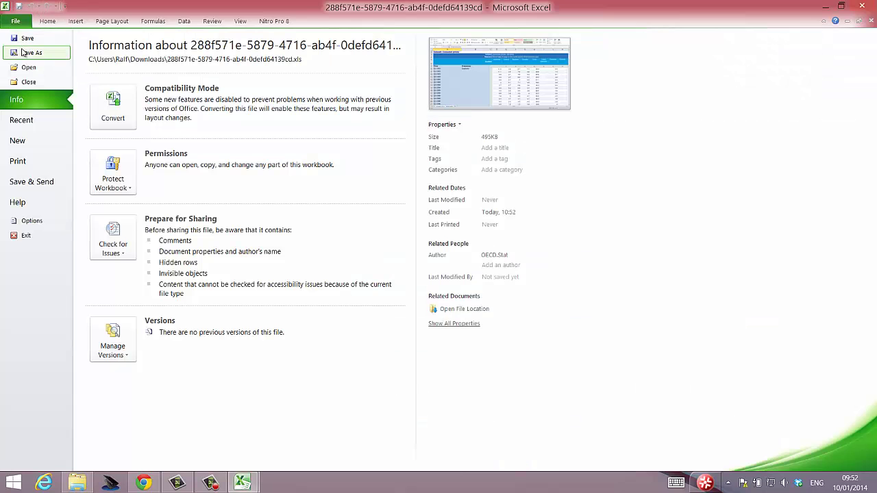
pyautogui.click(29, 53)
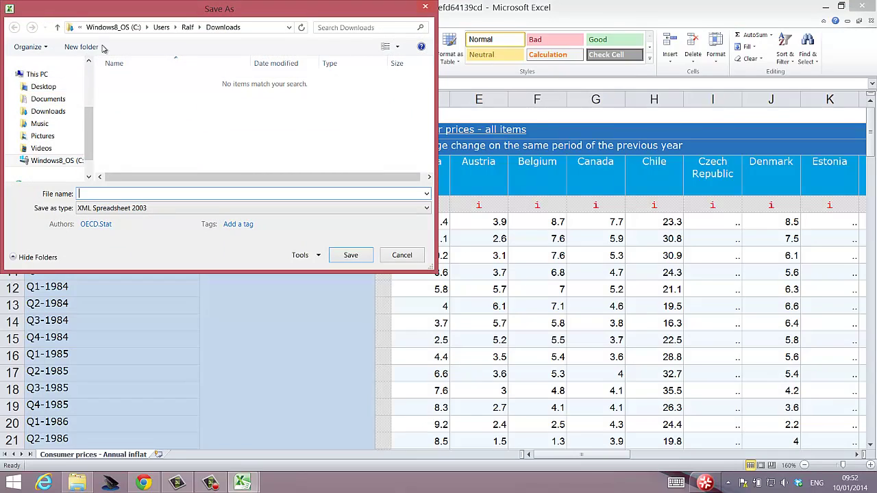
pyautogui.click(53, 90)
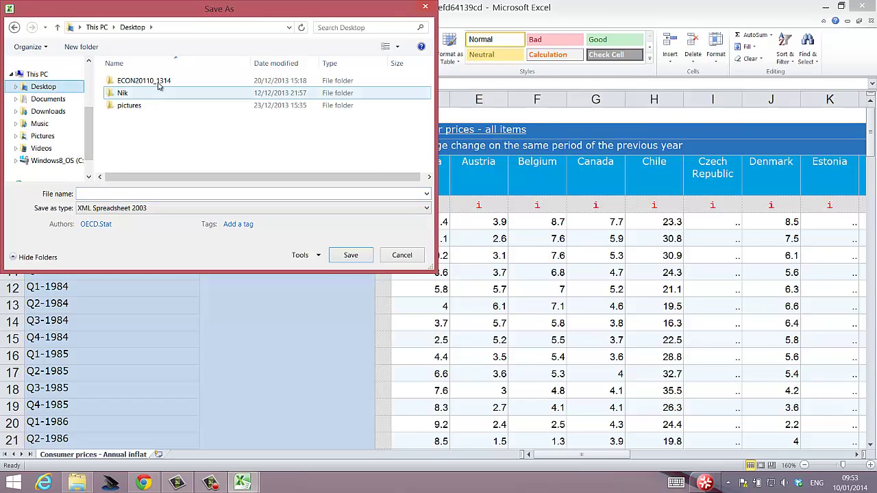
pyautogui.doubleClick(199, 80)
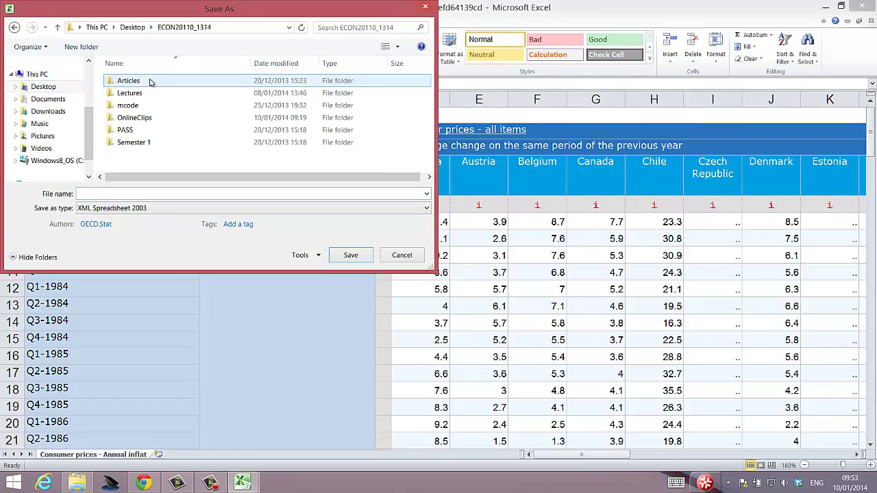
pyautogui.doubleClick(130, 118)
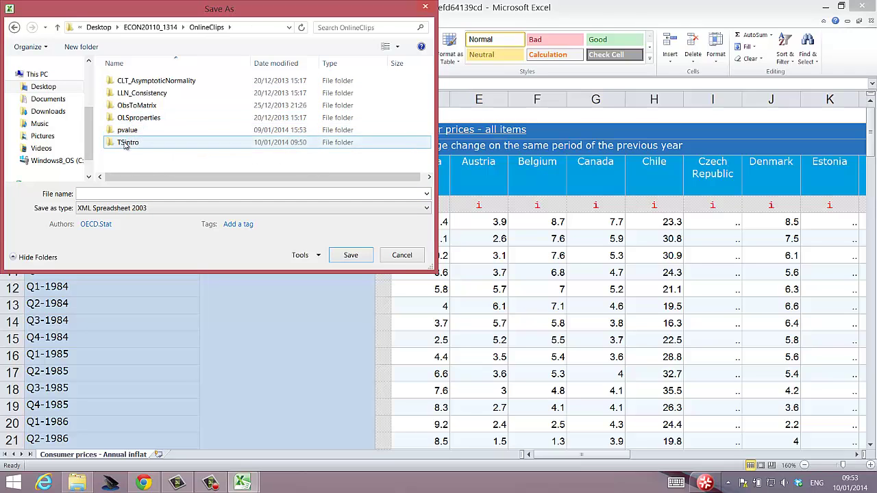
pyautogui.doubleClick(126, 142)
pyautogui.click(125, 208)
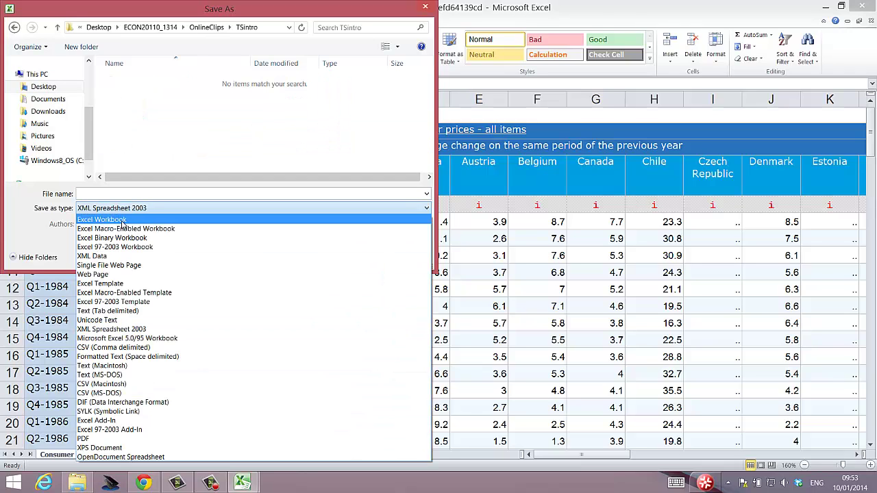
pyautogui.click(124, 221)
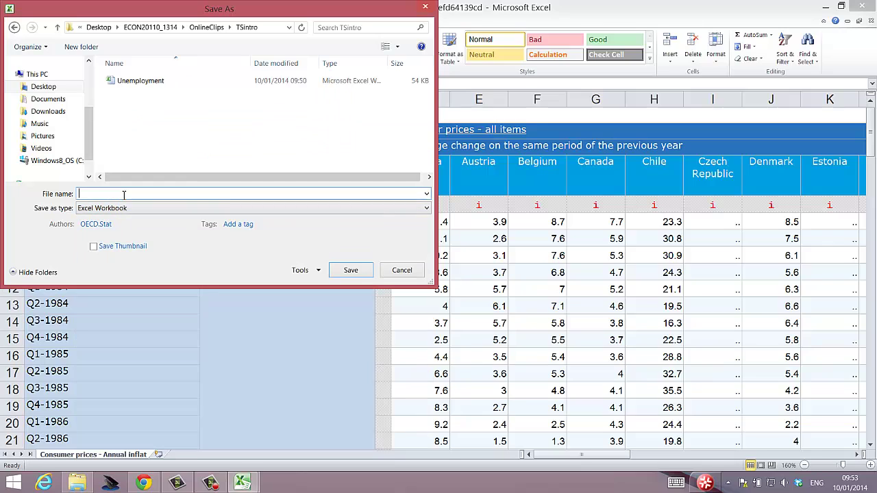
pyautogui.write('Inflation')
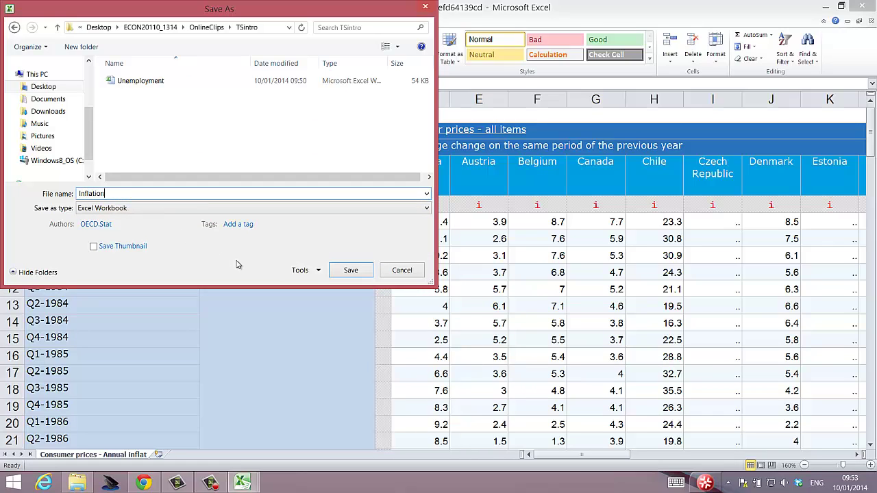
pyautogui.press('Return')
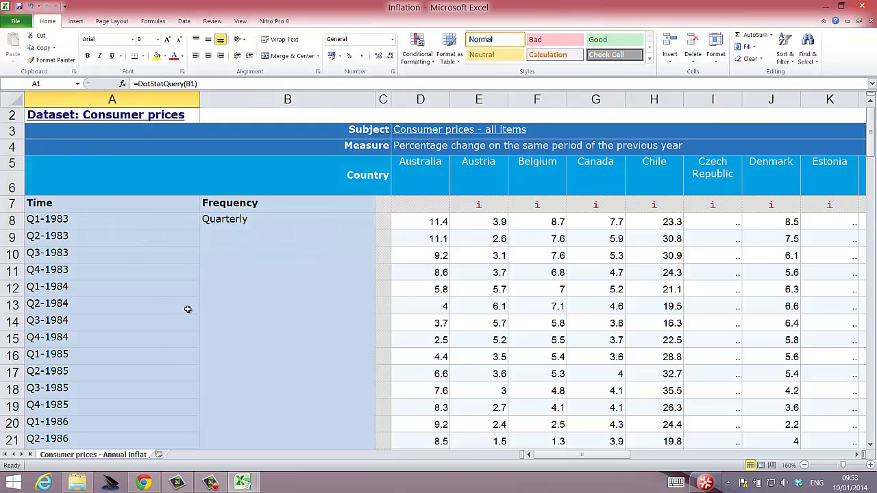
# Look down the Time column to examine how the quarters are ordered, and return to the start of the table.
pyautogui.click(153, 318)
pyautogui.scroll(-5, 121, 288)
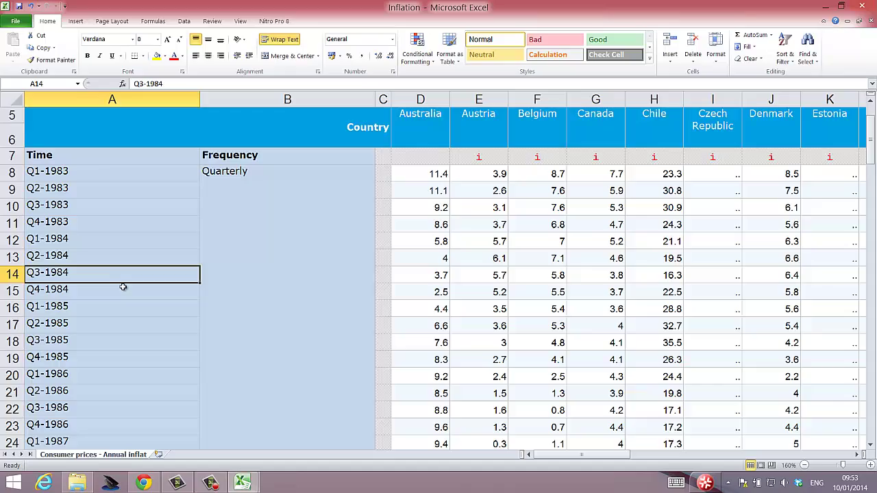
pyautogui.scroll(-11, 115, 294)
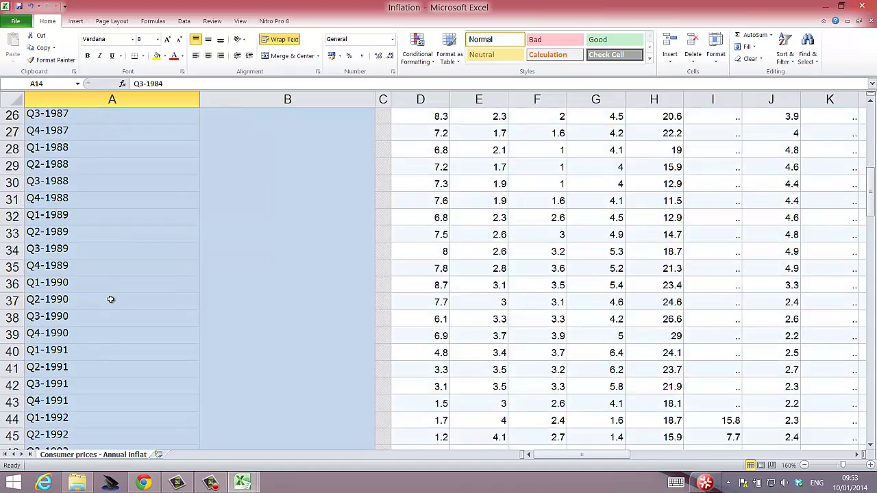
pyautogui.scroll(-19, 110, 301)
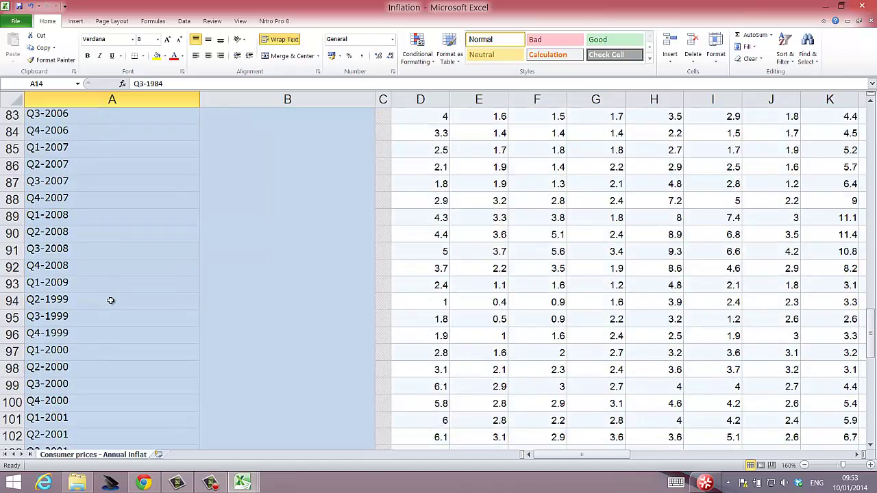
pyautogui.scroll(-5, 109, 300)
pyautogui.scroll(20, 107, 271)
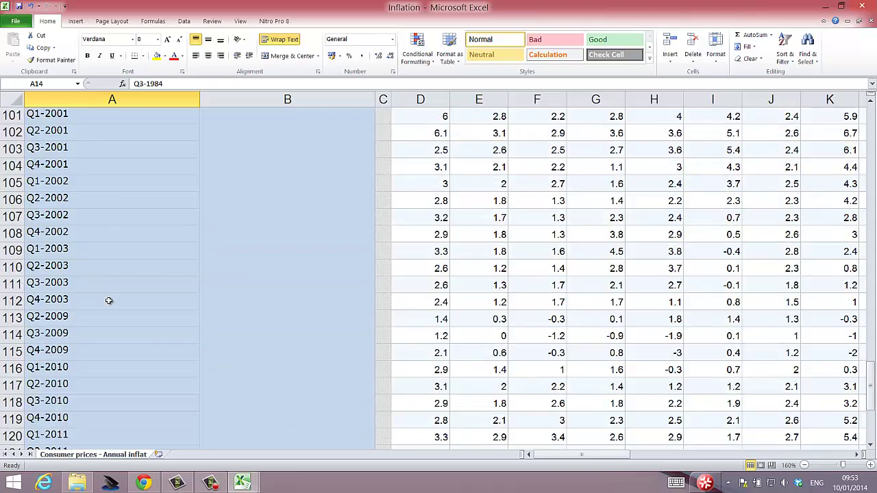
pyautogui.scroll(8, 135, 253)
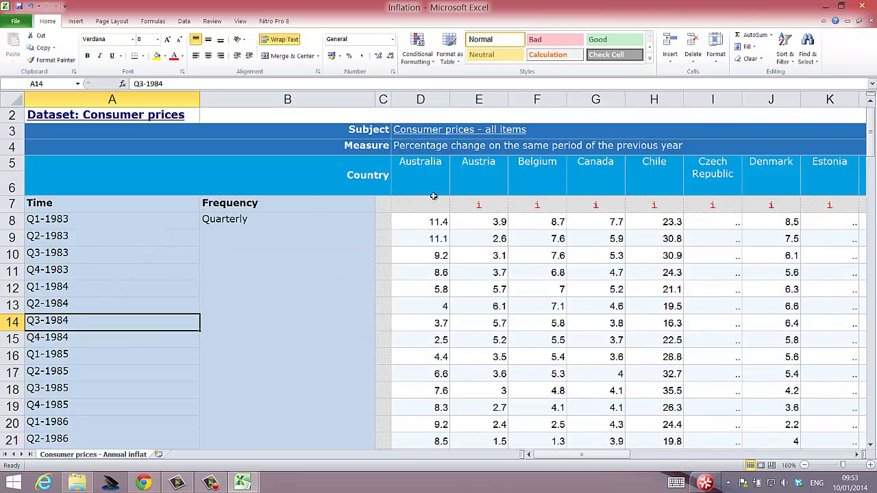
# Freeze panes at cell D8 so the country headings and the time and frequency columns stay in view.
pyautogui.click(412, 224)
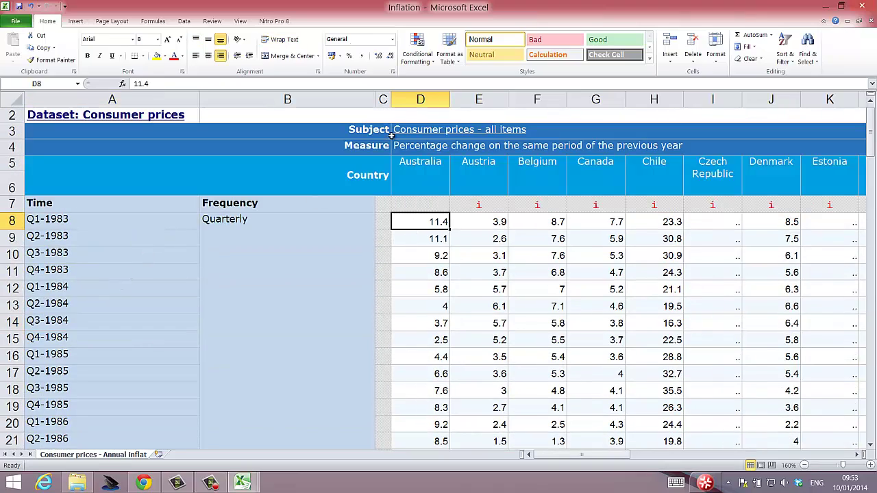
pyautogui.click(241, 21)
pyautogui.click(355, 50)
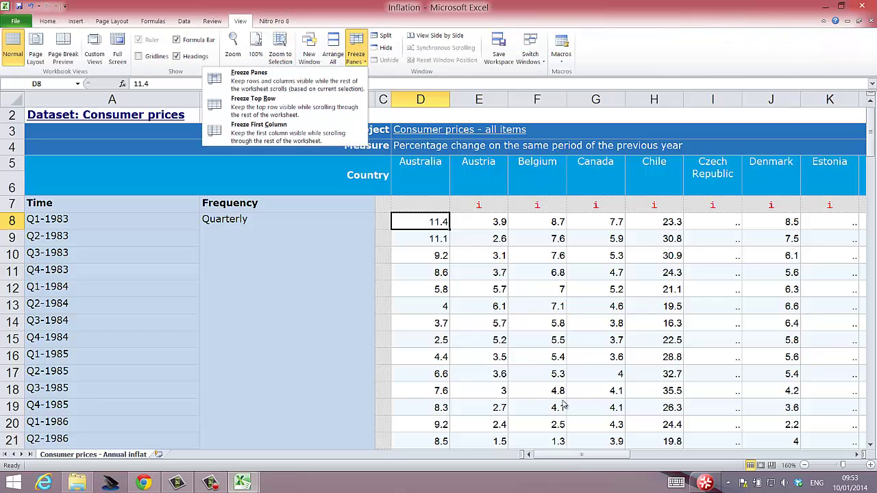
pyautogui.click(810, 456)
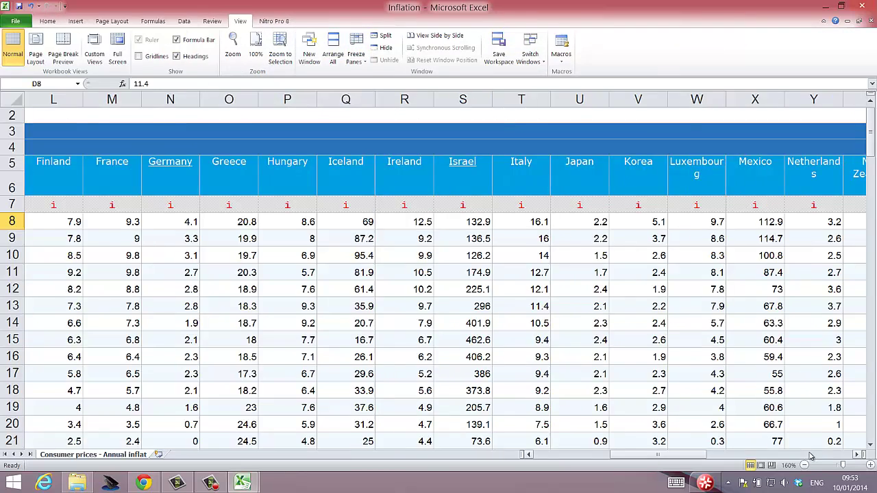
pyautogui.click(807, 457)
pyautogui.moveTo(717, 462); pyautogui.dragTo(608, 463)
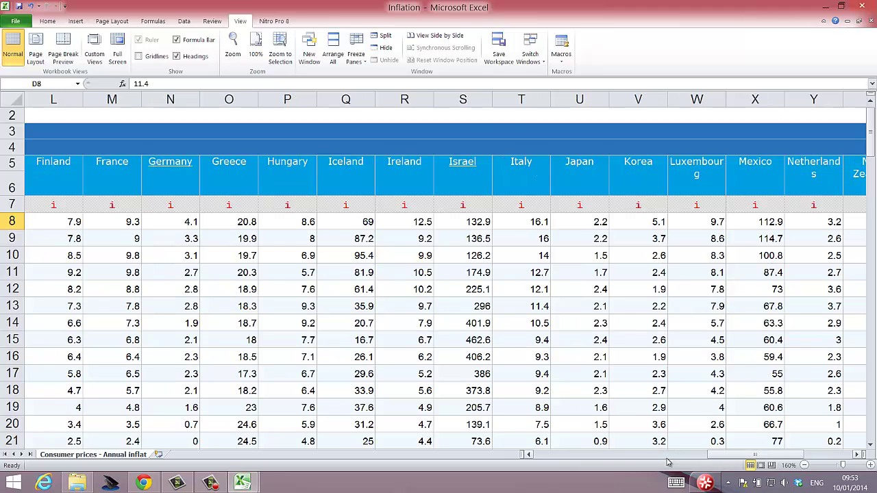
pyautogui.click(555, 456)
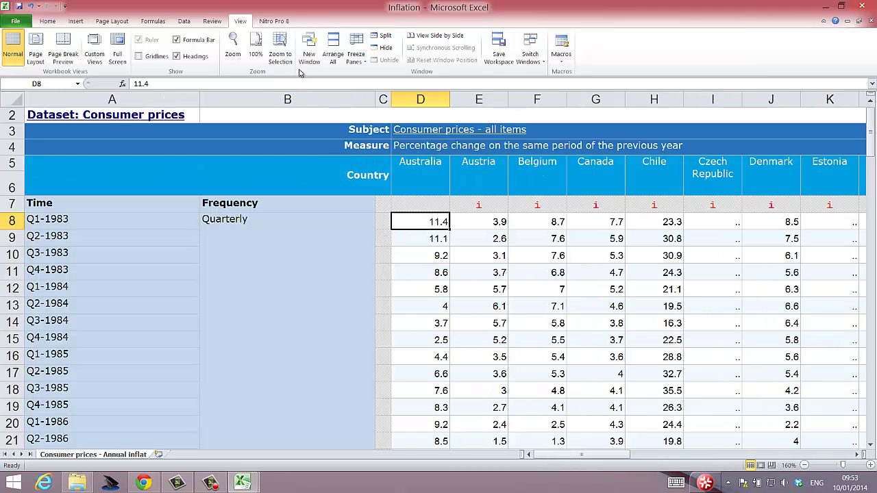
pyautogui.click(260, 79)
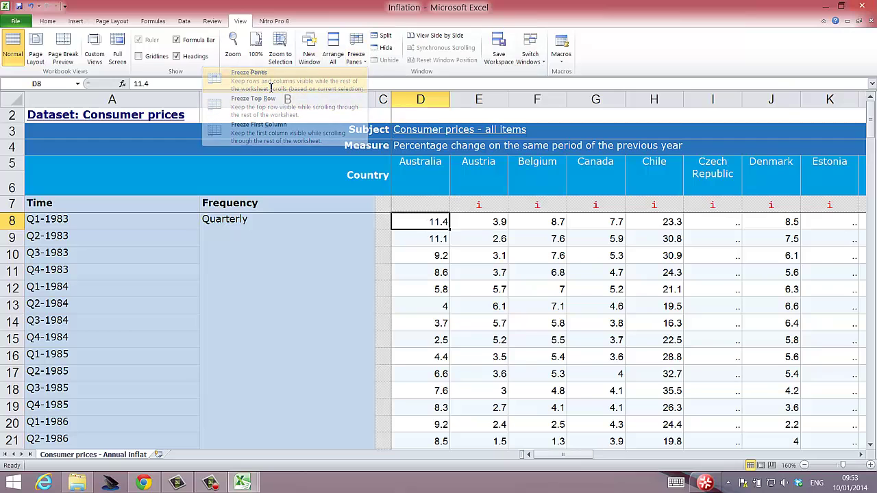
# Look across the country columns along the Q1-1983 row, from Australia past the United Kingdom to China.
pyautogui.press('Right')
pyautogui.press('Right')
pyautogui.press('Right')
pyautogui.press('Right')
pyautogui.press('Right')
pyautogui.press('Right')
pyautogui.press('Right')
pyautogui.press('Right')
pyautogui.press('Right')
pyautogui.press('Right')
pyautogui.press('Right')
pyautogui.press('Right')
pyautogui.press('Right')
pyautogui.press('Right')
pyautogui.press('Right')
pyautogui.press('Right')
pyautogui.press('Right')
pyautogui.press('Right')
pyautogui.press('Right')
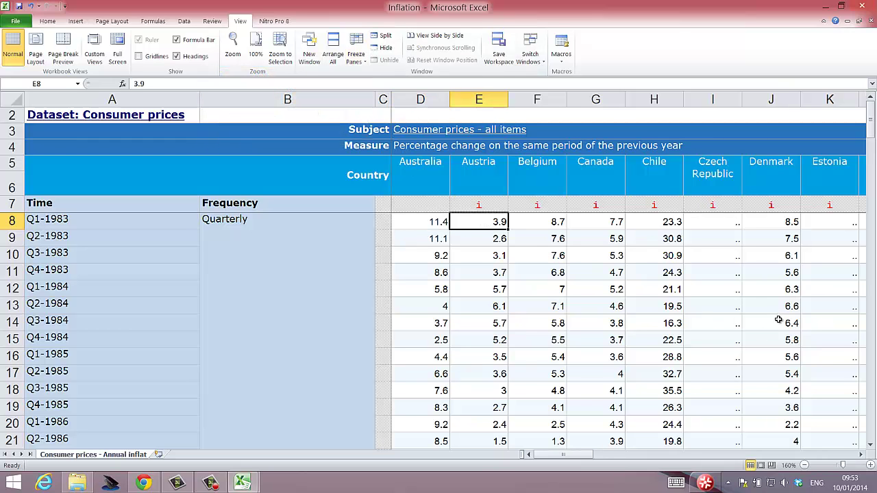
pyautogui.press('Right')
pyautogui.press('Right')
pyautogui.press('Right')
pyautogui.press('Right')
pyautogui.press('Right')
pyautogui.press('Right')
pyautogui.press('Right')
pyautogui.press('Right')
pyautogui.press('Right')
pyautogui.press('Right')
pyautogui.press('Right')
pyautogui.press('Right')
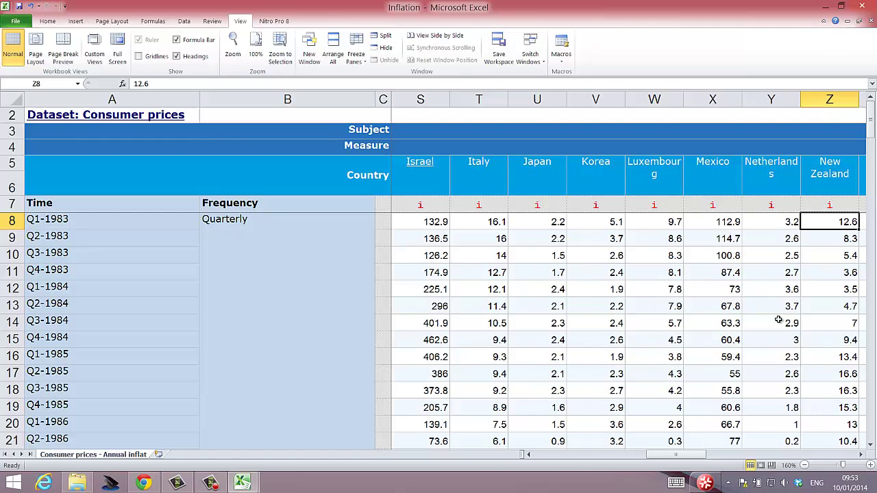
pyautogui.press('Right')
pyautogui.press('Right')
pyautogui.press('Right')
pyautogui.press('Right')
pyautogui.press('Right')
pyautogui.press('Right')
pyautogui.press('Right')
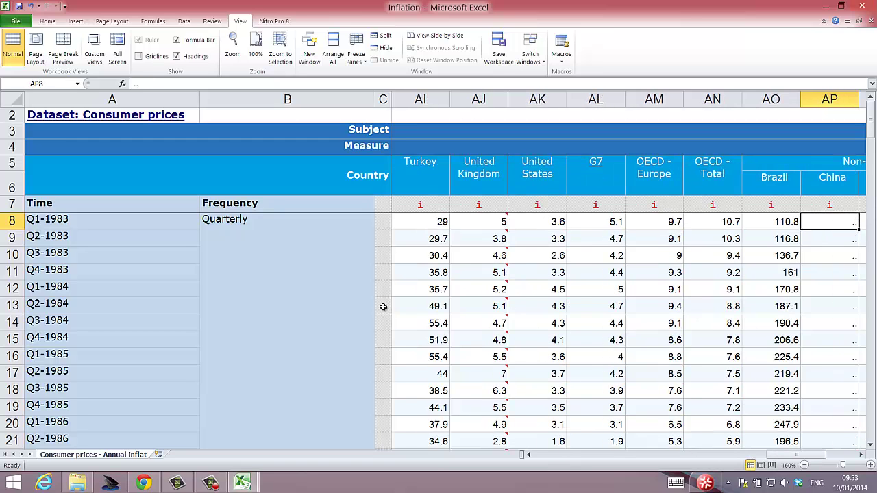
# Examine the United Kingdom column, including the comment on its Q1-1983 value and the quarters below.
pyautogui.click(482, 205)
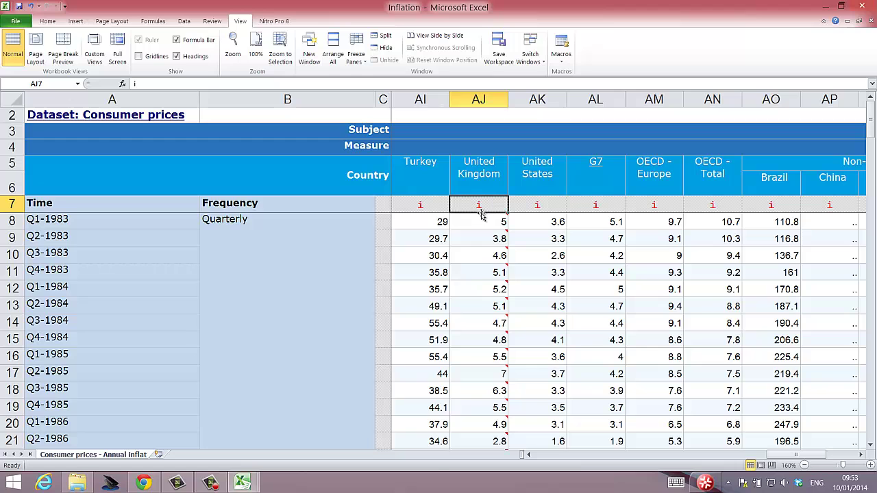
pyautogui.click(478, 222)
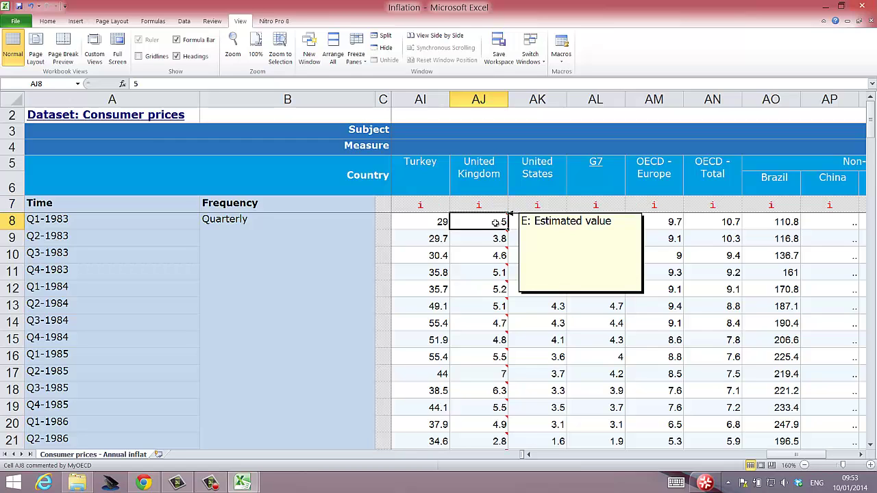
pyautogui.scroll(-9, 493, 266)
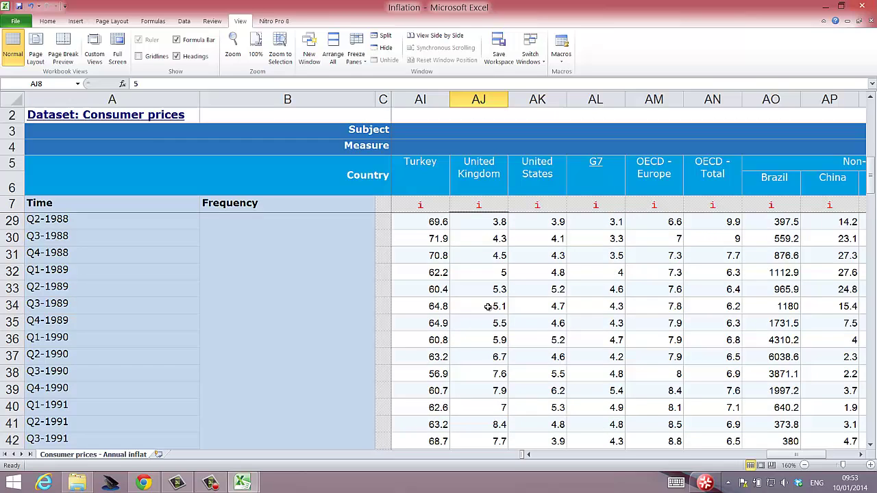
pyautogui.scroll(9, 487, 306)
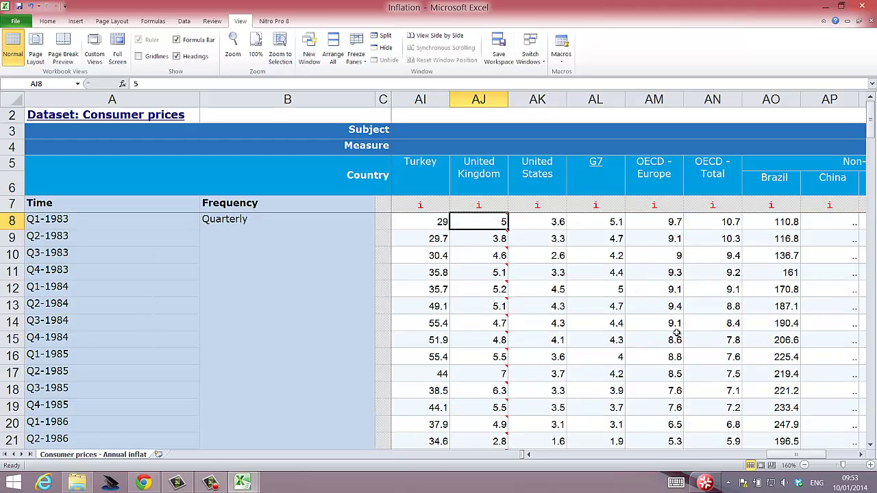
# Plot the United Kingdom inflation values from Q1-1983 to Q3-2013 (AJ8:AJ130) as a basic 2-D line chart and look over the curve.
pyautogui.moveTo(479, 221); pyautogui.dragTo(507, 226)
pyautogui.scroll(-20, 507, 226)
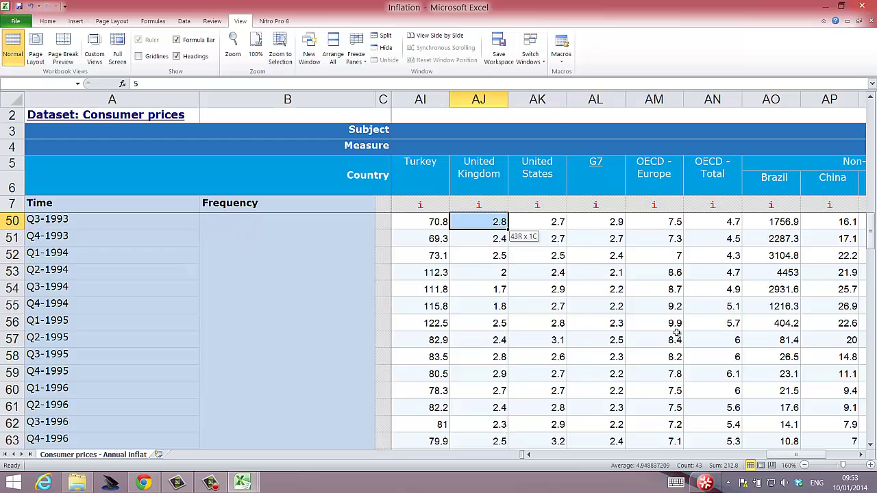
pyautogui.scroll(-9, 507, 226)
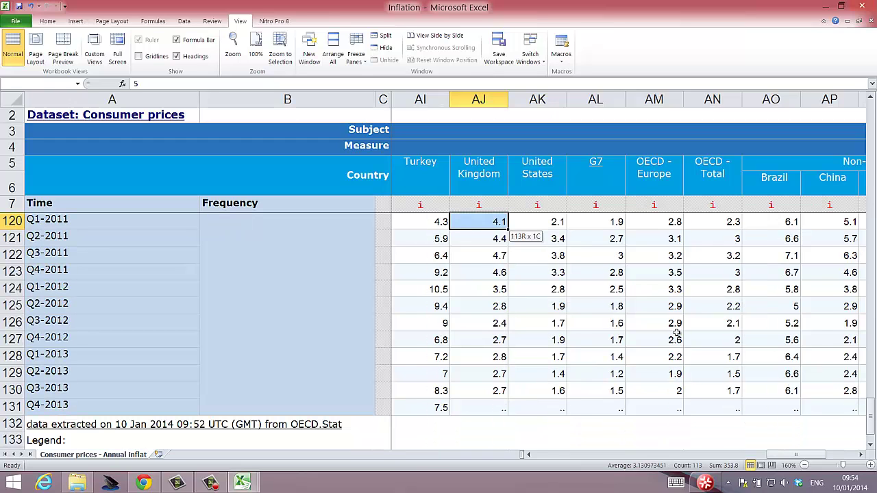
pyautogui.moveTo(507, 226); pyautogui.dragTo(506, 393)
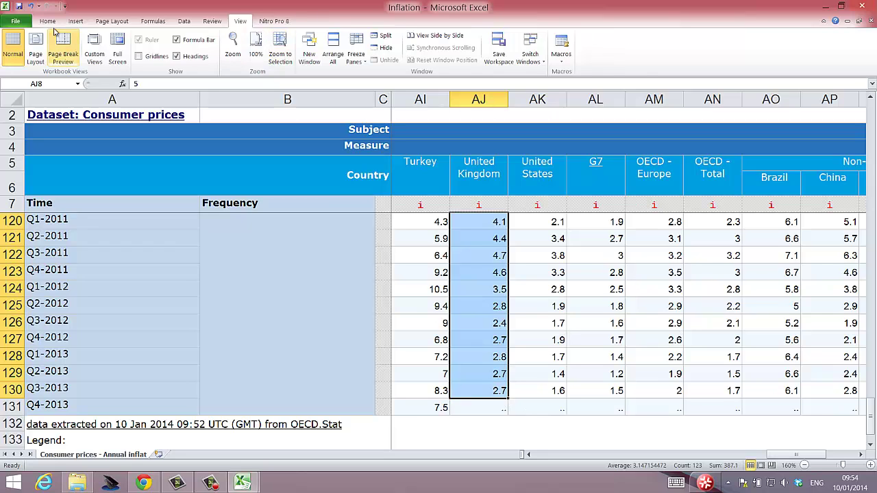
pyautogui.click(75, 20)
pyautogui.click(222, 49)
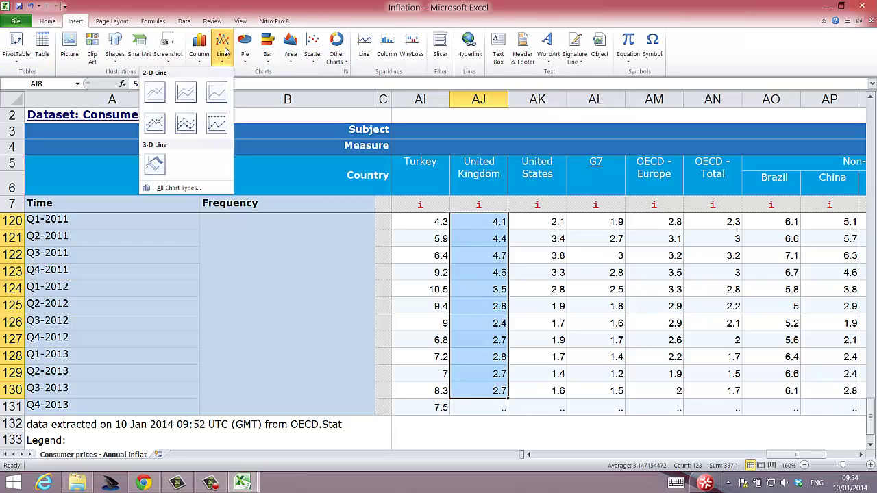
pyautogui.click(154, 96)
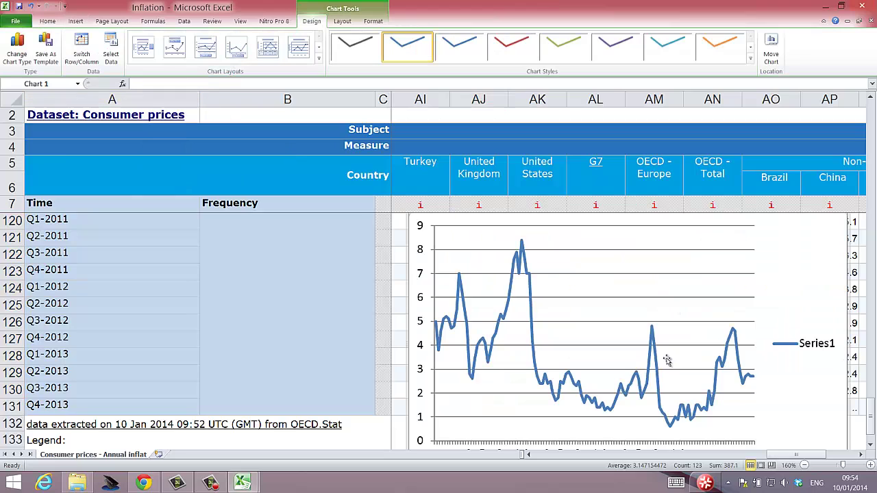
pyautogui.scroll(-1, 702, 356)
pyautogui.scroll(1, 702, 356)
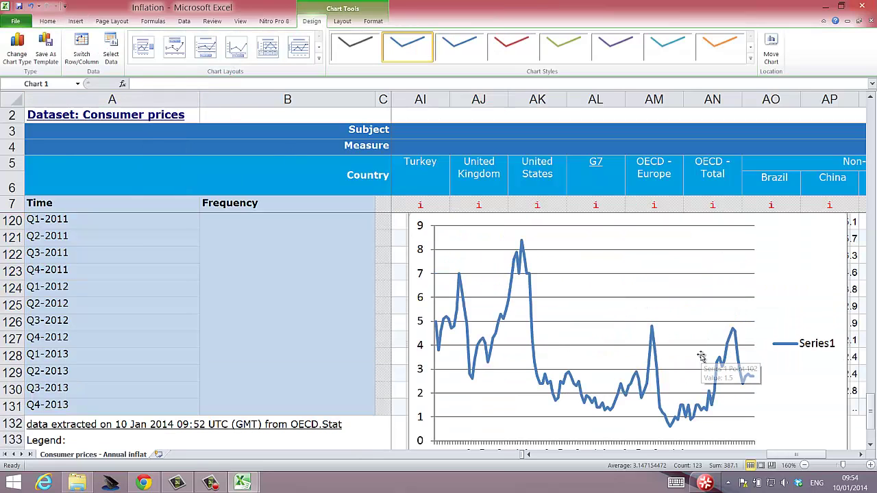
pyautogui.scroll(-1, 702, 356)
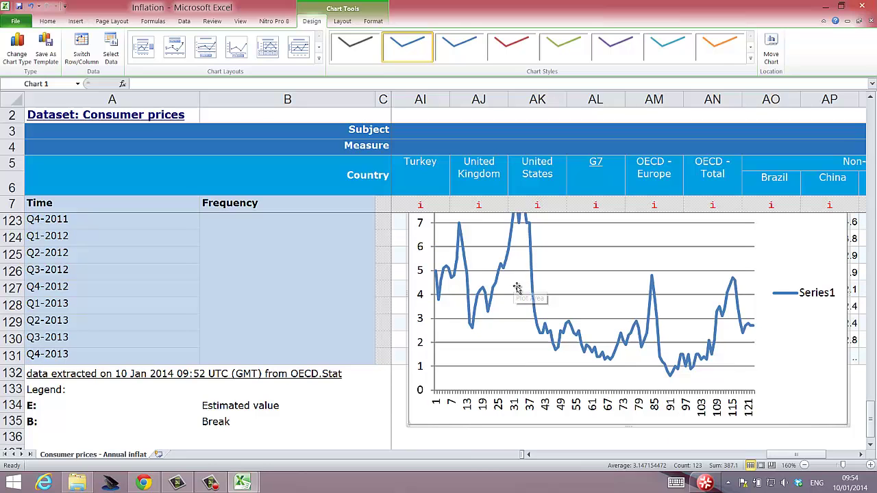
pyautogui.scroll(1, 523, 300)
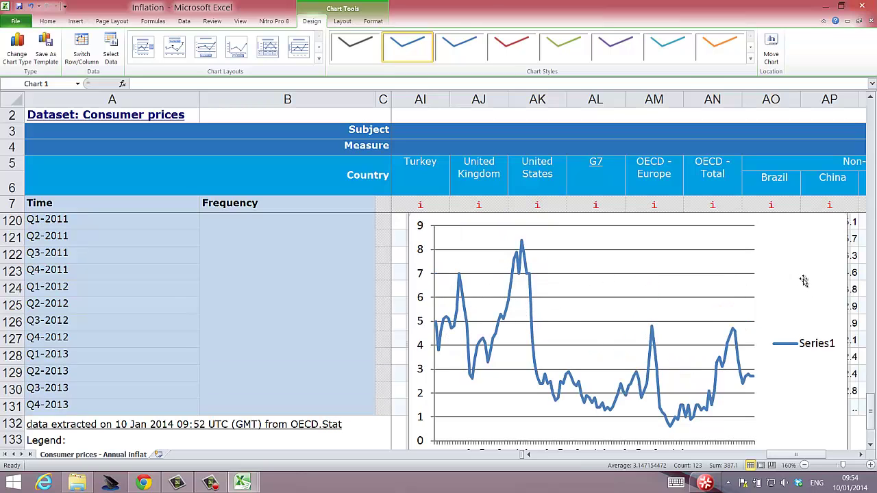
# Delete the inflation line chart from the Inflation workbook and create a new blank workbook.
pyautogui.press('Delete')
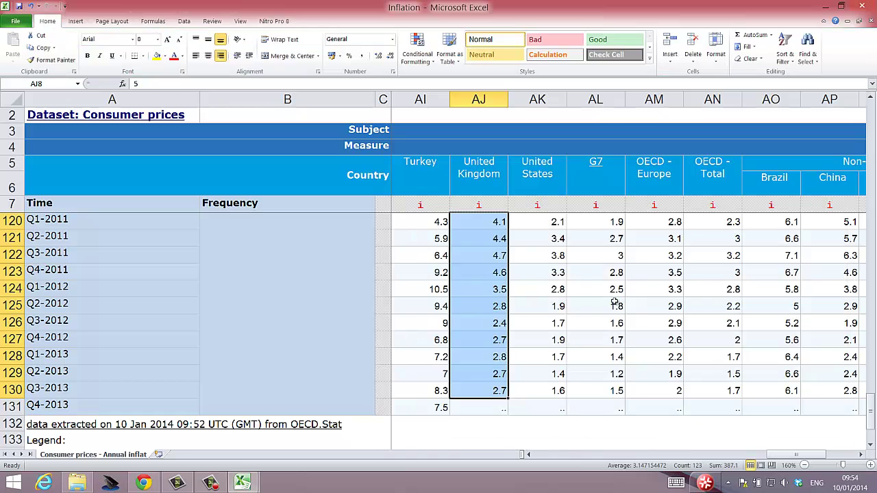
pyautogui.click(615, 303)
pyautogui.click(15, 21)
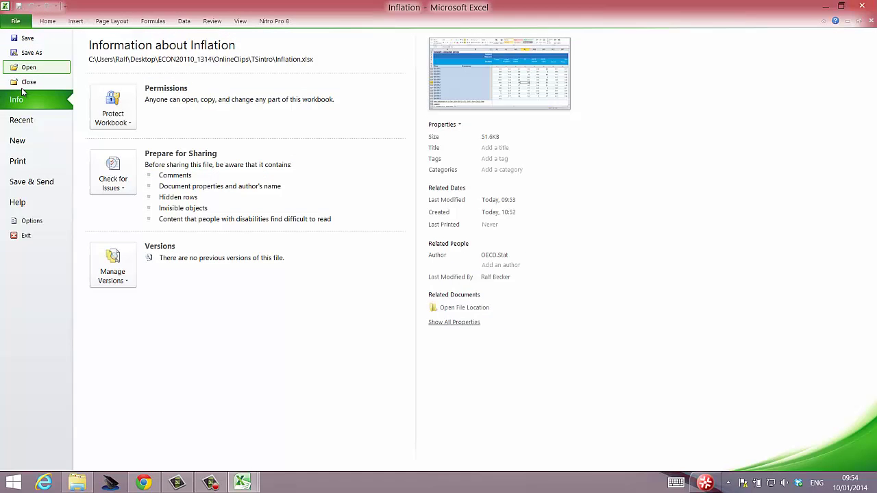
pyautogui.click(18, 141)
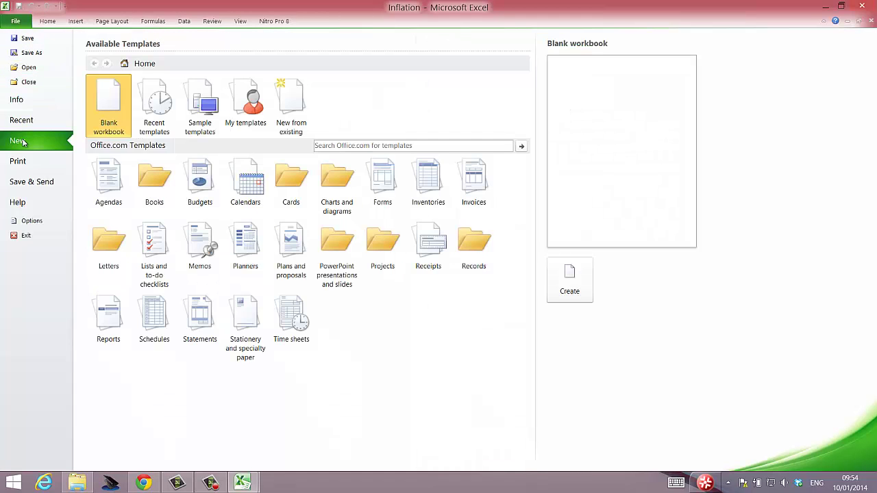
pyautogui.doubleClick(103, 106)
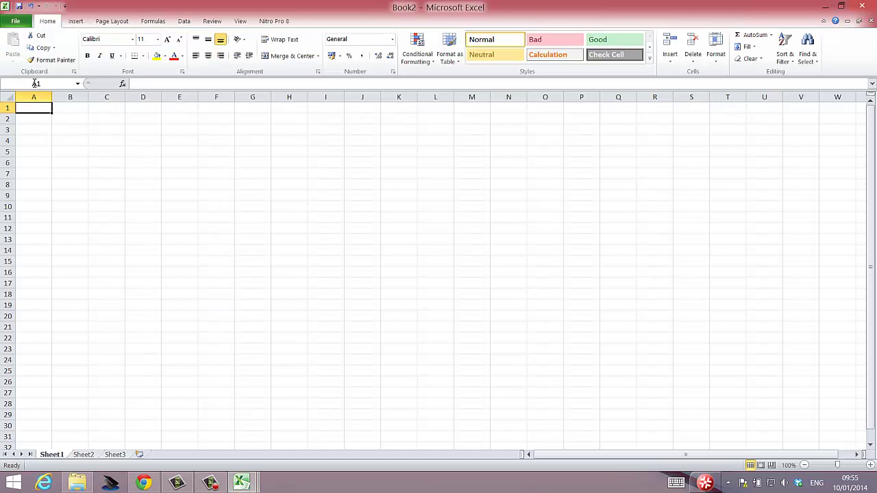
# Save the blank workbook as UK_TSdata in the TSintro folder, replacing the existing file of that name.
pyautogui.click(21, 26)
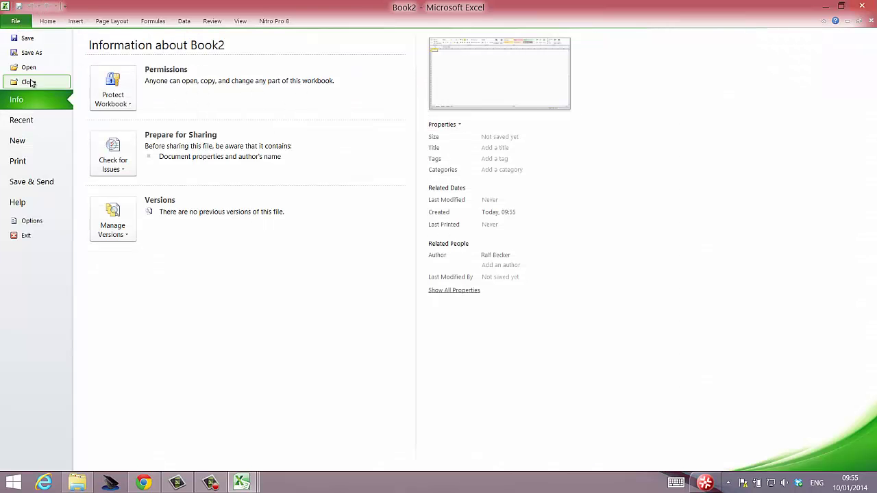
pyautogui.click(29, 54)
pyautogui.click(133, 92)
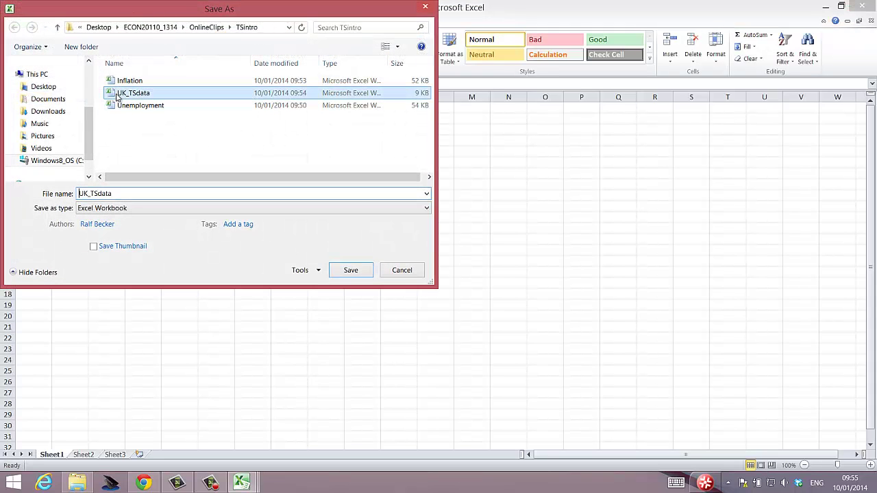
pyautogui.click(350, 271)
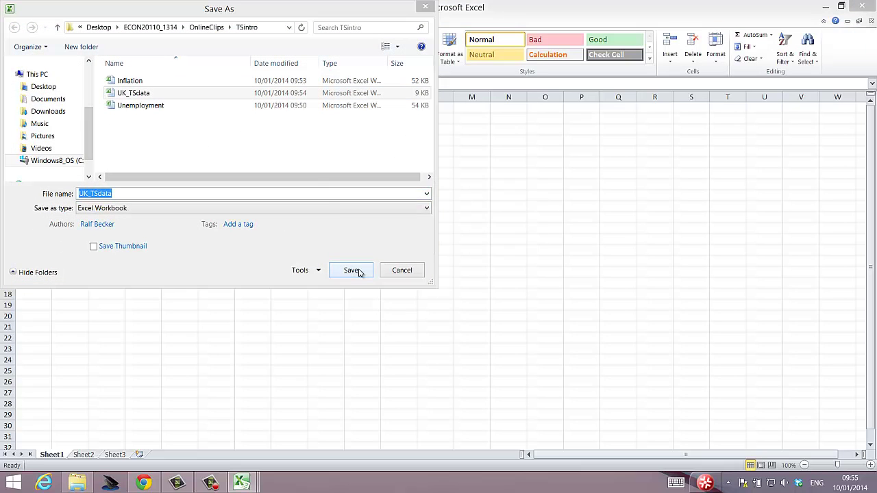
pyautogui.click(476, 244)
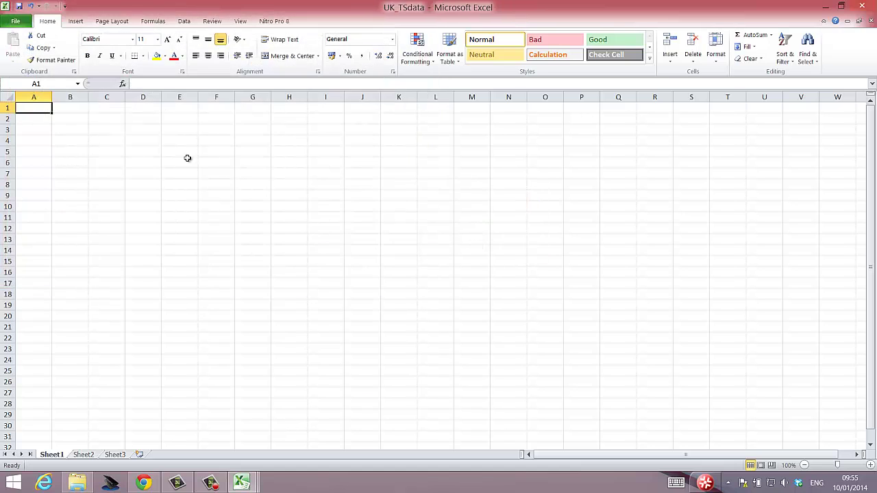
# Copy the quarter labels Q1-1983 to Q3-2013 from the Unemployment workbook into UK_TSdata, starting at cell A2.
pyautogui.click(241, 483)
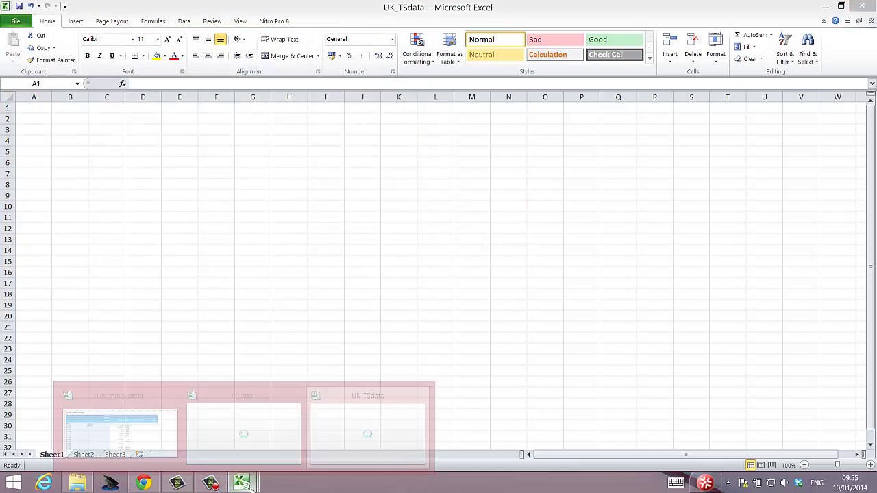
pyautogui.click(160, 432)
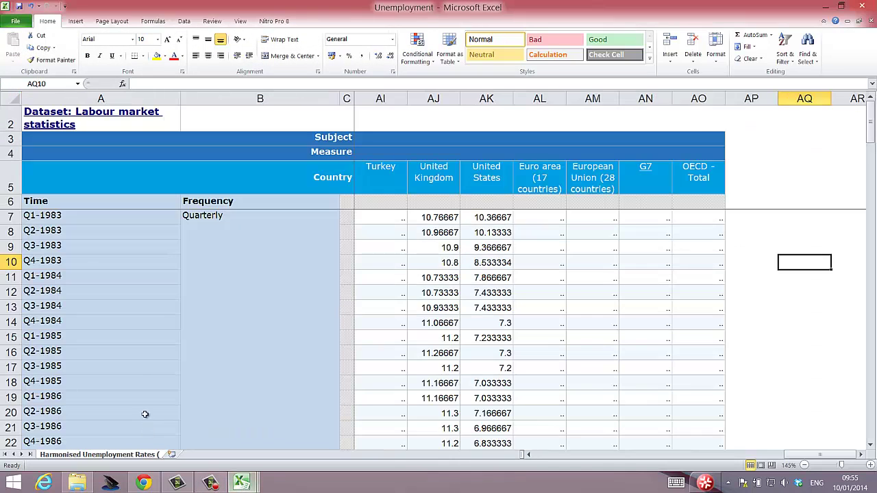
pyautogui.click(66, 218)
pyautogui.moveTo(66, 218); pyautogui.dragTo(54, 368)
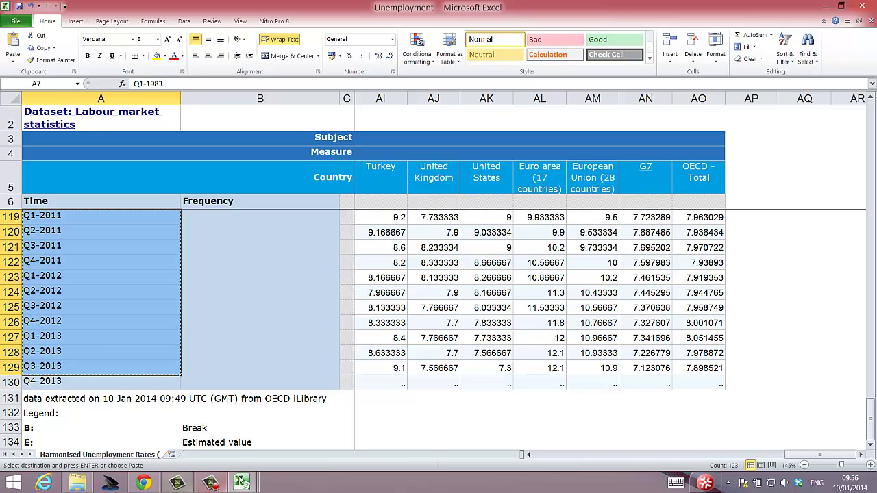
pyautogui.hotkey('ctrl', 'c')
pyautogui.moveTo(241, 483)
pyautogui.click(338, 439)
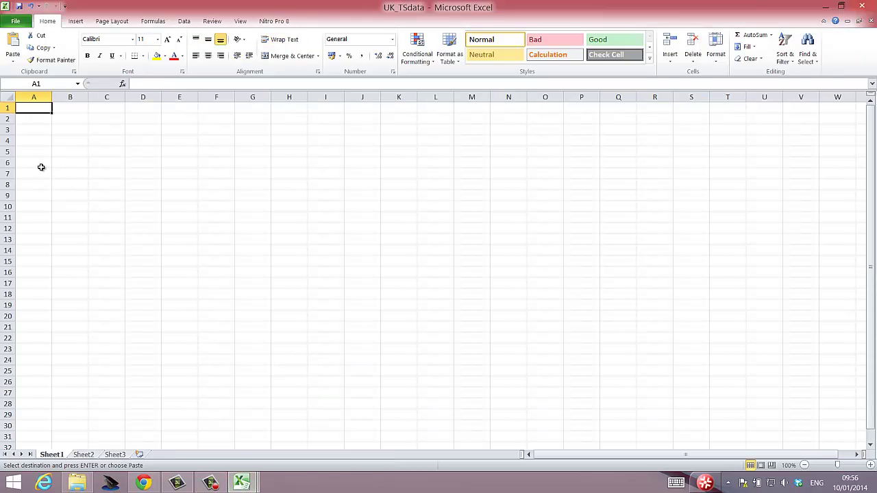
pyautogui.click(29, 117)
pyautogui.hotkey('ctrl', 'v')
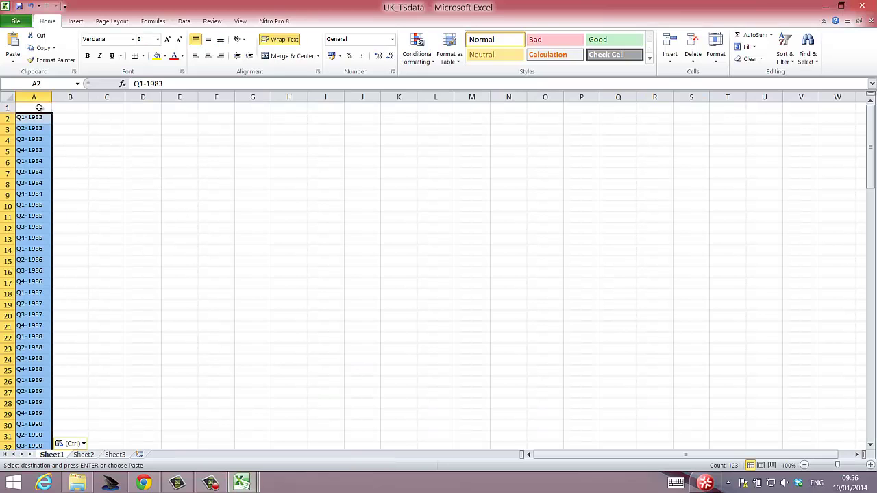
# Enter the column headings Time, Unemployment and Inflation in cells A1 to C1.
pyautogui.click(38, 108)
pyautogui.write('Time')
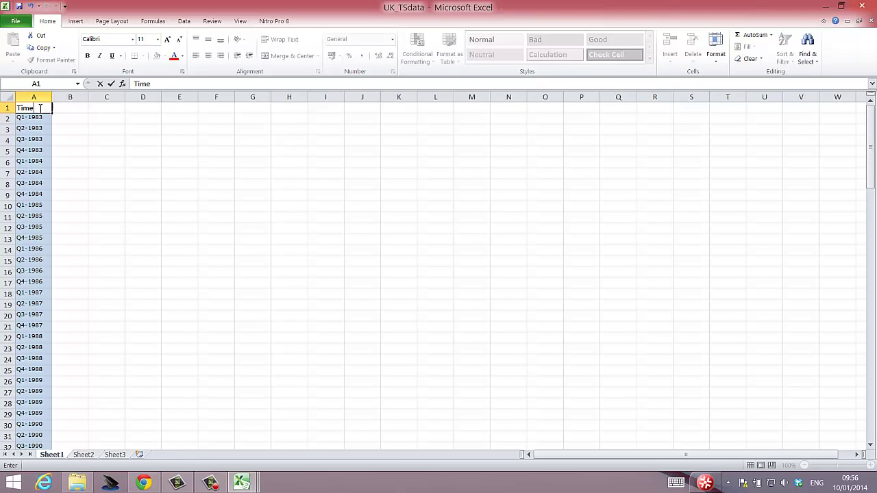
pyautogui.press('Tab')
pyautogui.write('Une')
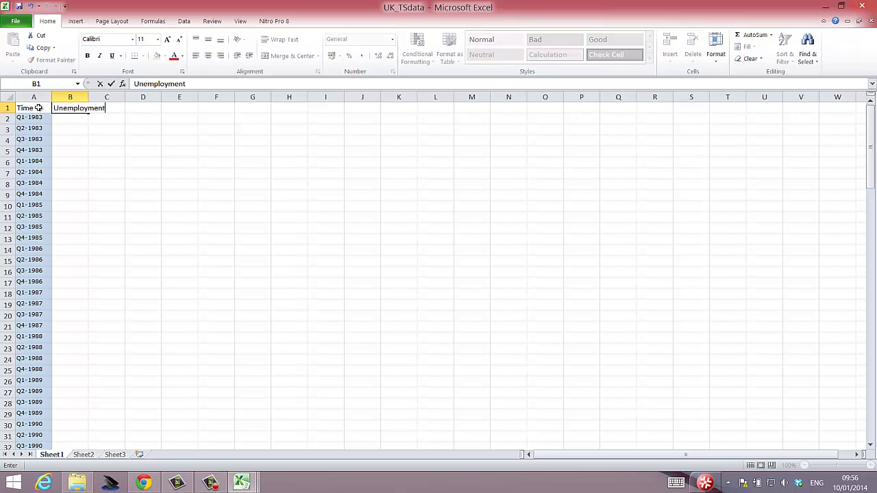
pyautogui.write('mployment')
pyautogui.press('Tab')
pyautogui.write('In')
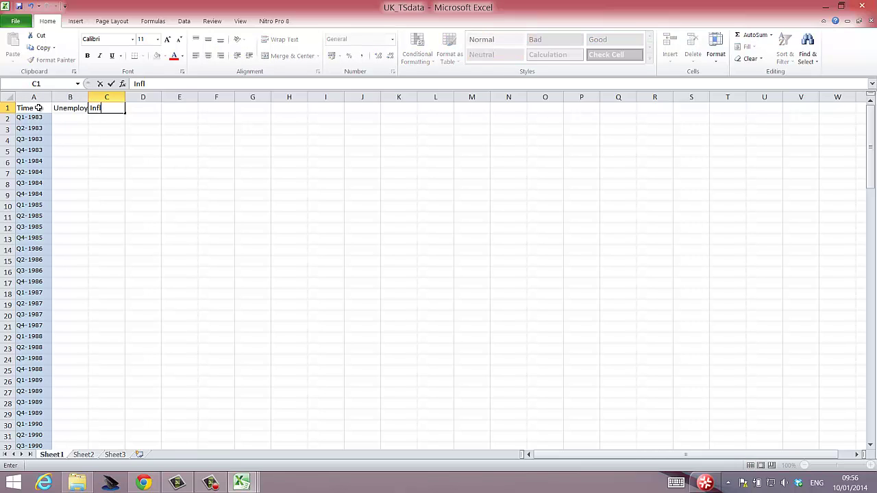
pyautogui.write('flation')
pyautogui.press('Return')
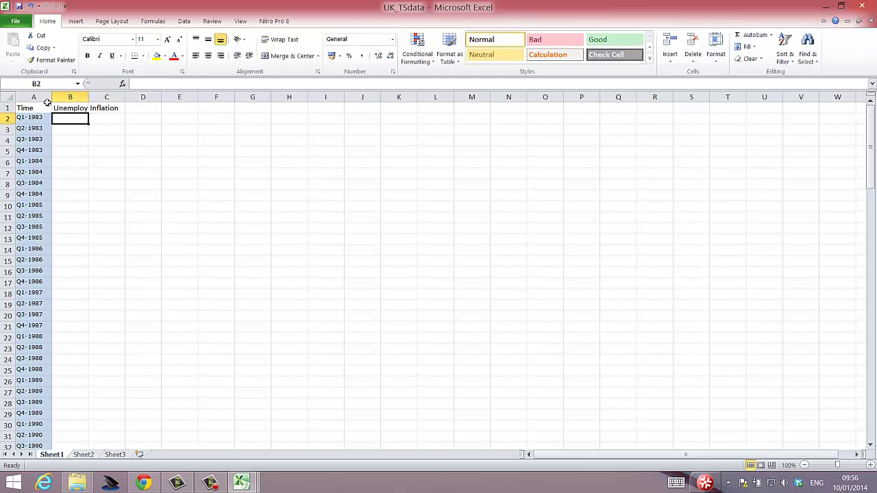
# Copy the United Kingdom unemployment rates for Q1-1983 to Q3-2013 from the Unemployment workbook into UK_TSdata, starting at cell B2.
pyautogui.click(242, 483)
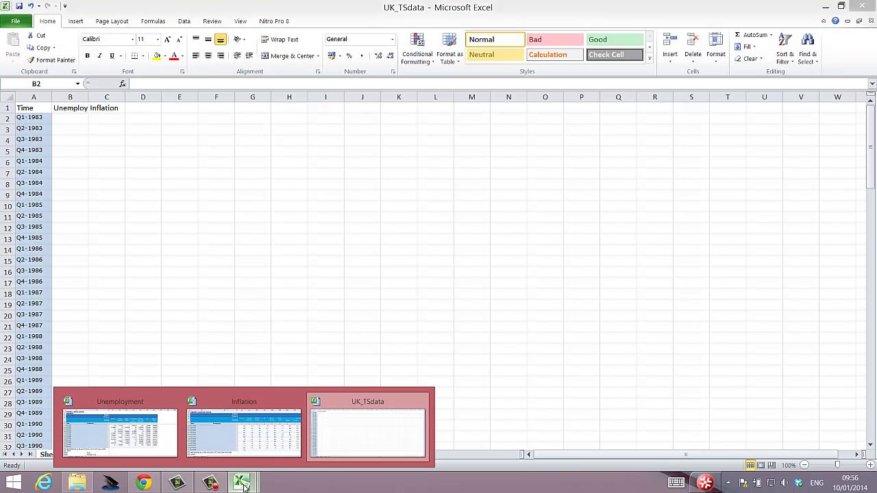
pyautogui.click(120, 428)
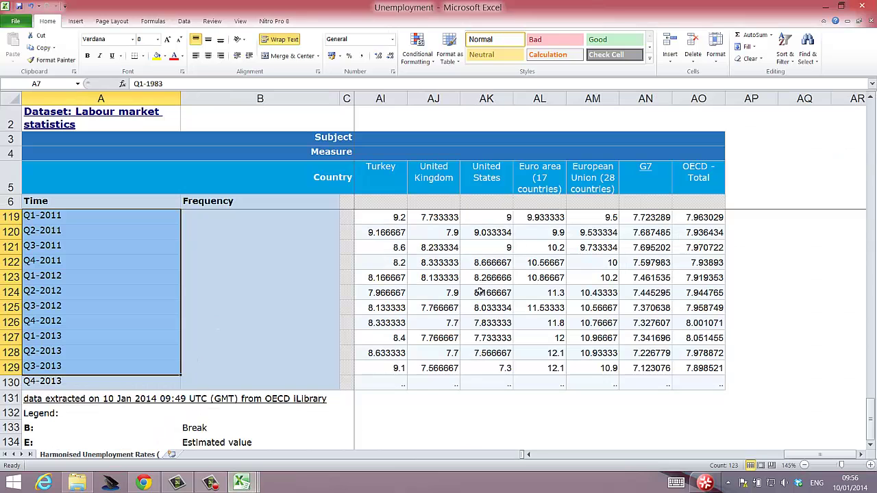
pyautogui.moveTo(490, 368); pyautogui.dragTo(440, 368)
pyautogui.click(470, 276)
pyautogui.hotkey('ctrl', 'c')
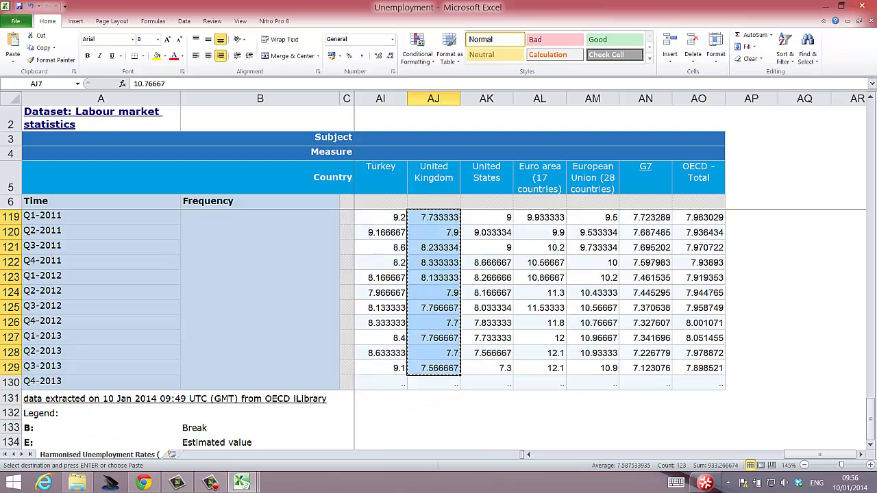
pyautogui.moveTo(241, 485)
pyautogui.click(330, 439)
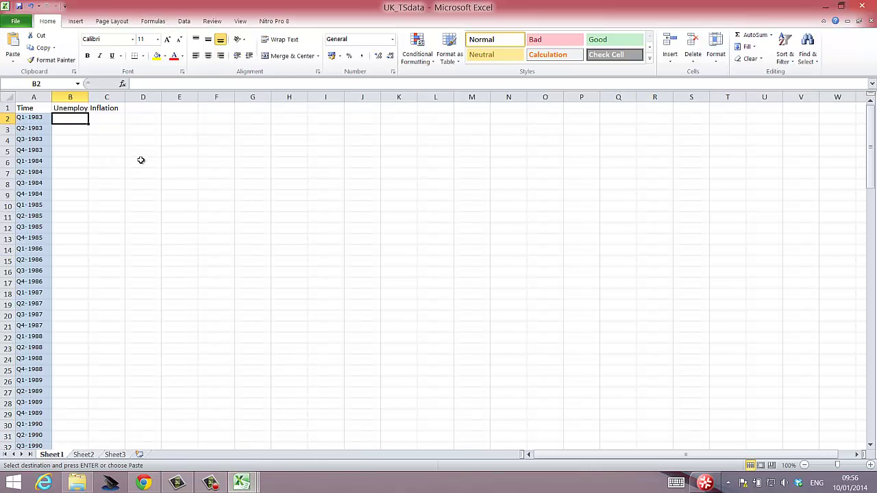
pyautogui.hotkey('ctrl', 'v')
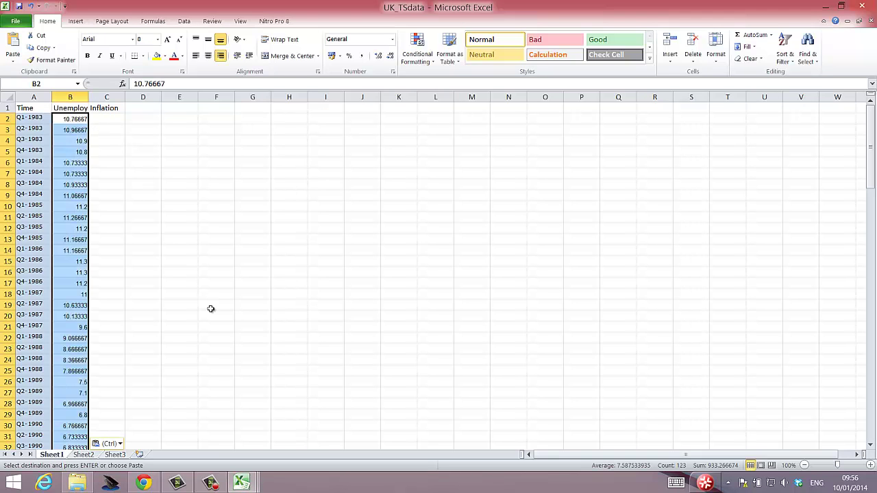
# Copy the United Kingdom inflation values AJ8:AJ130 from the Inflation workbook into UK_TSdata, starting at cell C2.
pyautogui.click(241, 483)
pyautogui.click(231, 427)
pyautogui.click(493, 254)
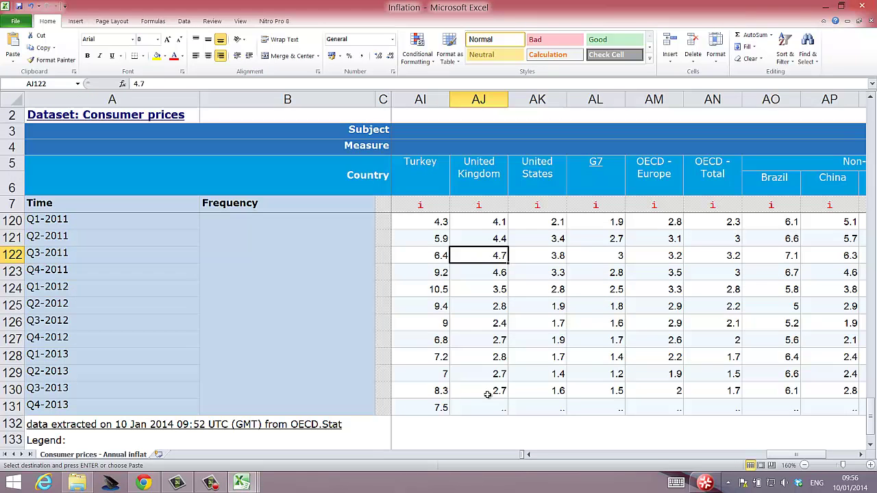
pyautogui.moveTo(493, 391); pyautogui.dragTo(488, 226)
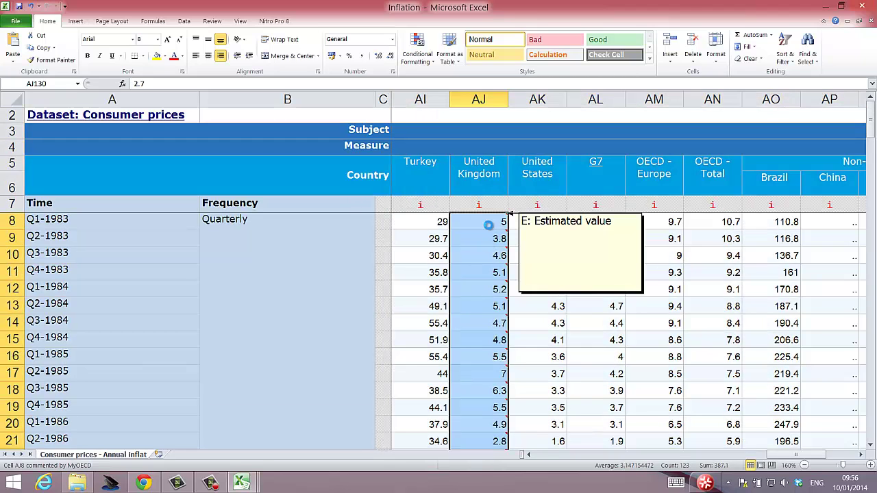
pyautogui.hotkey('ctrl', 'c')
pyautogui.moveTo(241, 483)
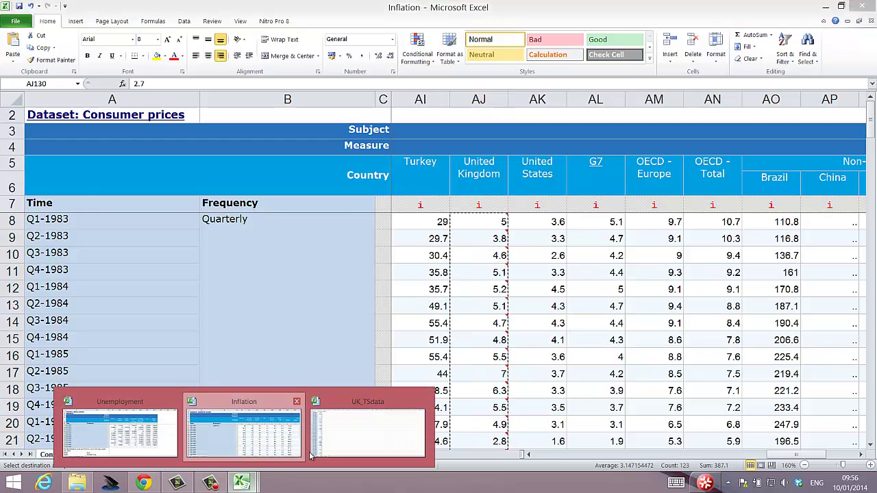
pyautogui.click(312, 452)
pyautogui.click(107, 121)
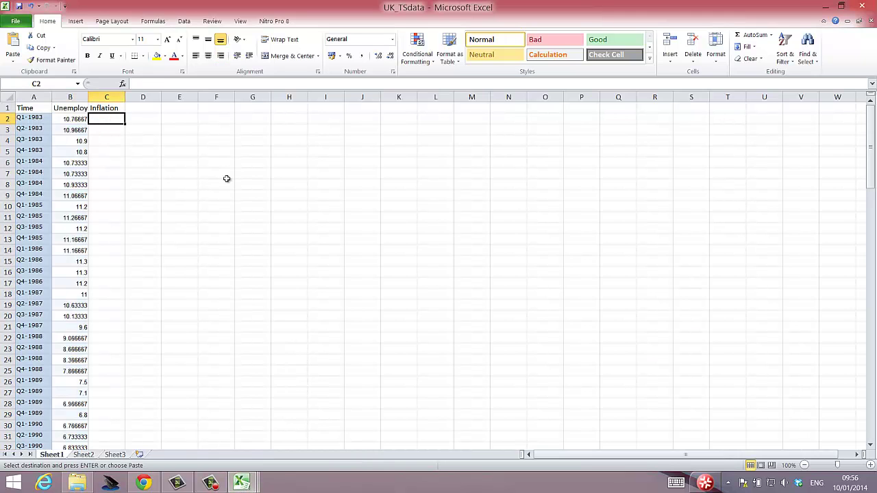
pyautogui.hotkey('ctrl', 'v')
# Check where the three copied columns end and examine the comment markers on the early inflation values.
pyautogui.scroll(-20, 138, 264)
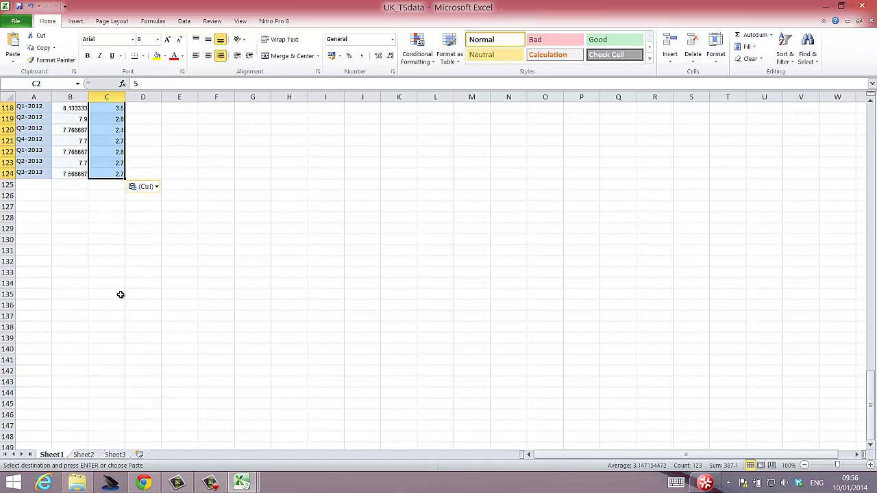
pyautogui.scroll(20, 121, 294)
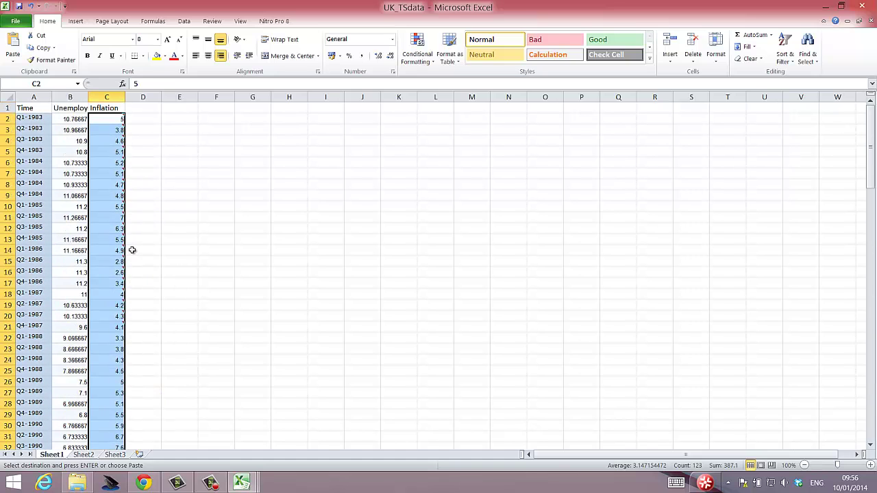
pyautogui.click(114, 130)
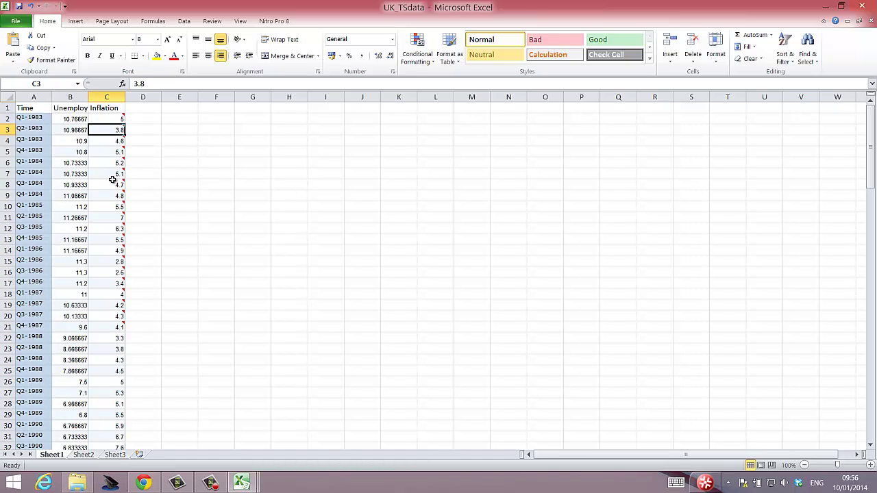
pyautogui.click(111, 329)
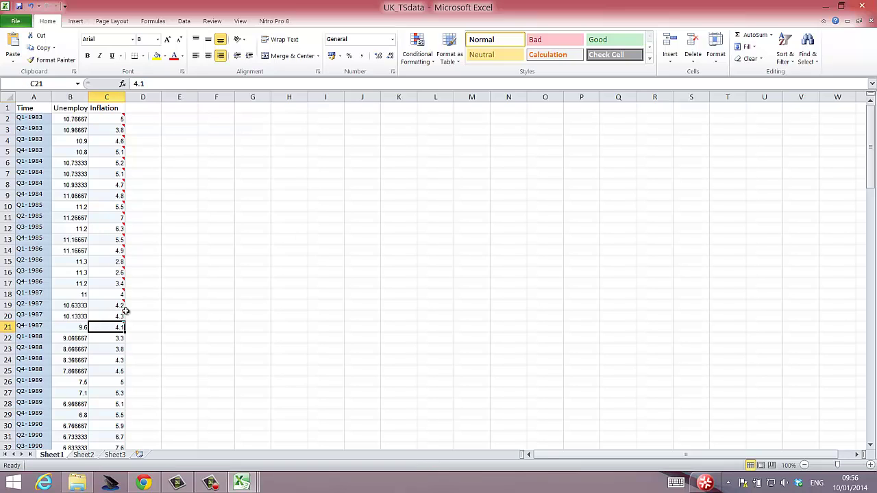
pyautogui.click(204, 293)
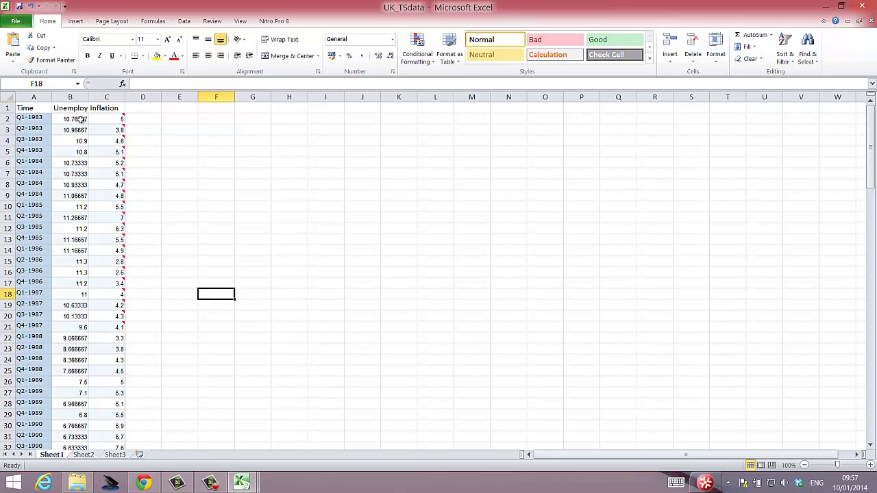
pyautogui.moveTo(80, 119); pyautogui.dragTo(103, 149)
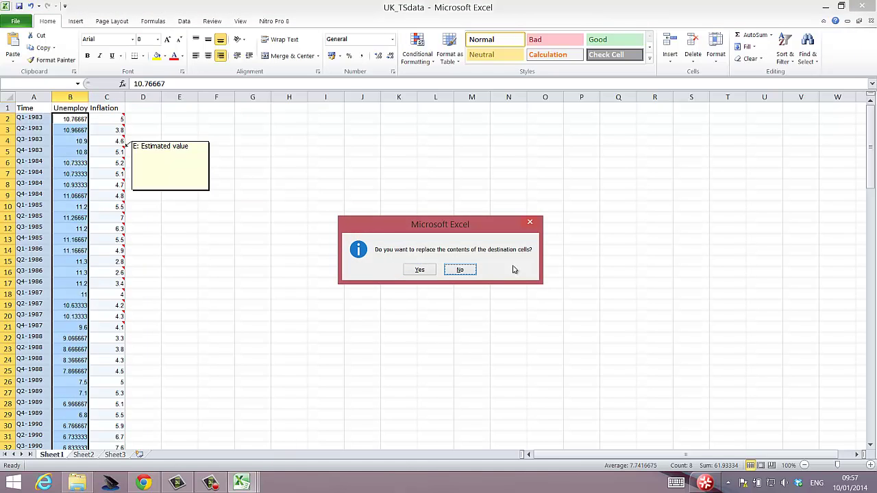
pyautogui.click(458, 270)
pyautogui.click(289, 228)
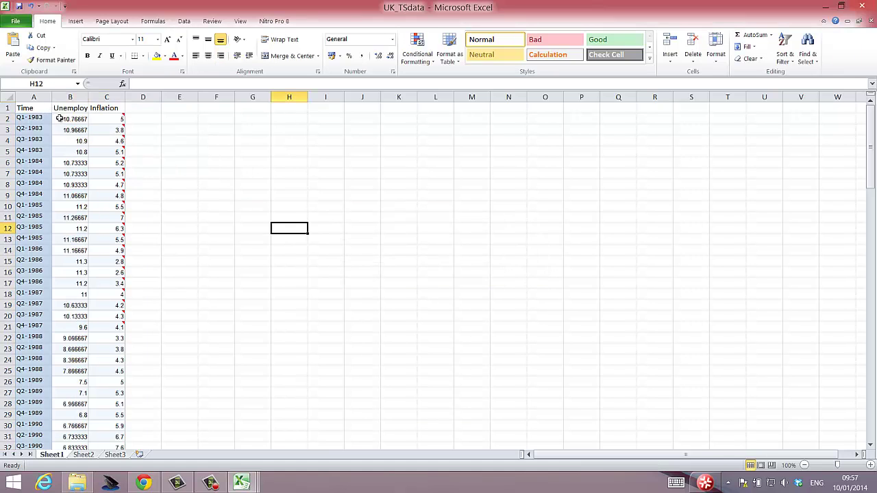
# Plot the unemployment and inflation values in B2:C124 as a basic 2-D line chart and look over both curves.
pyautogui.moveTo(60, 118); pyautogui.dragTo(95, 196)
pyautogui.click(77, 22)
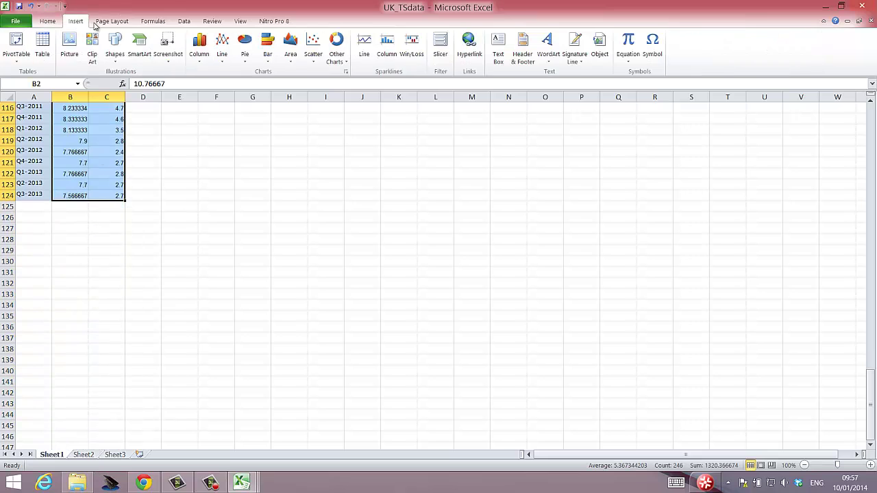
pyautogui.click(221, 48)
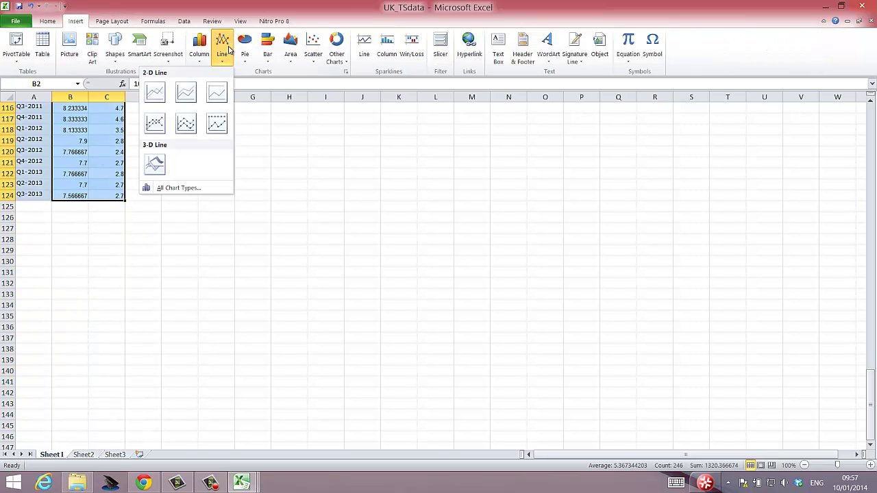
pyautogui.click(155, 97)
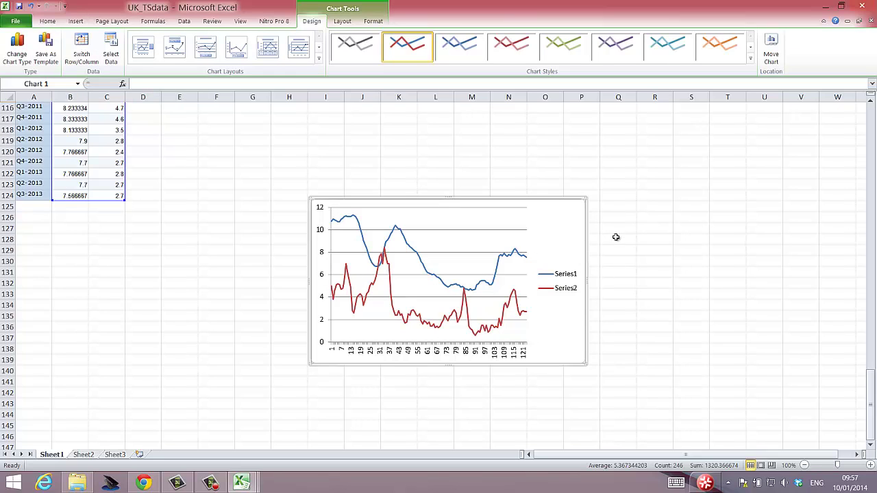
pyautogui.scroll(1, 613, 236)
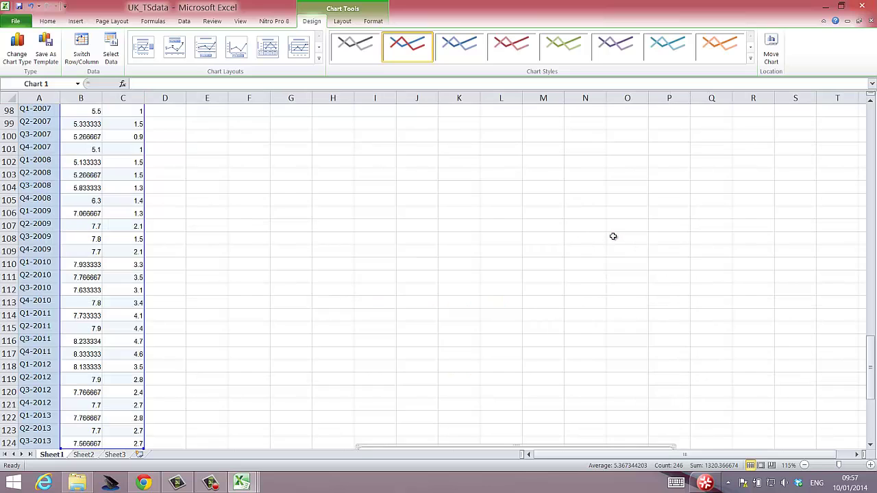
pyautogui.click(625, 280)
pyautogui.scroll(-7, 619, 290)
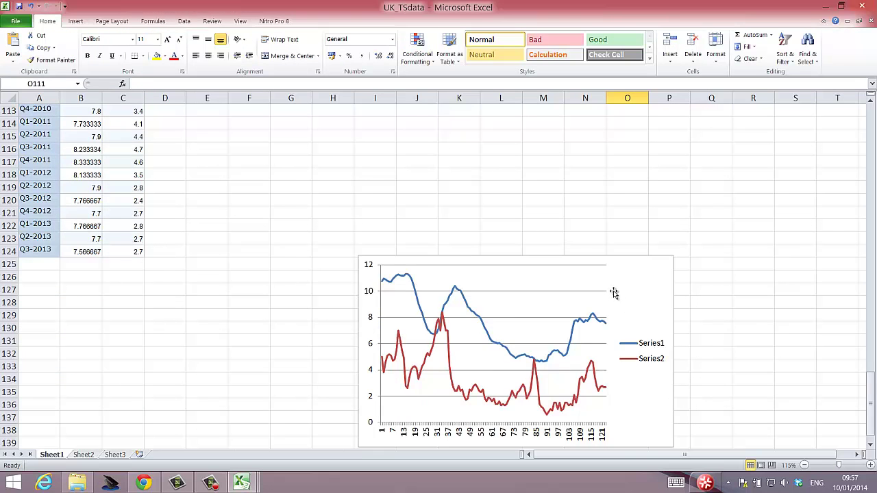
pyautogui.scroll(1, 750, 326)
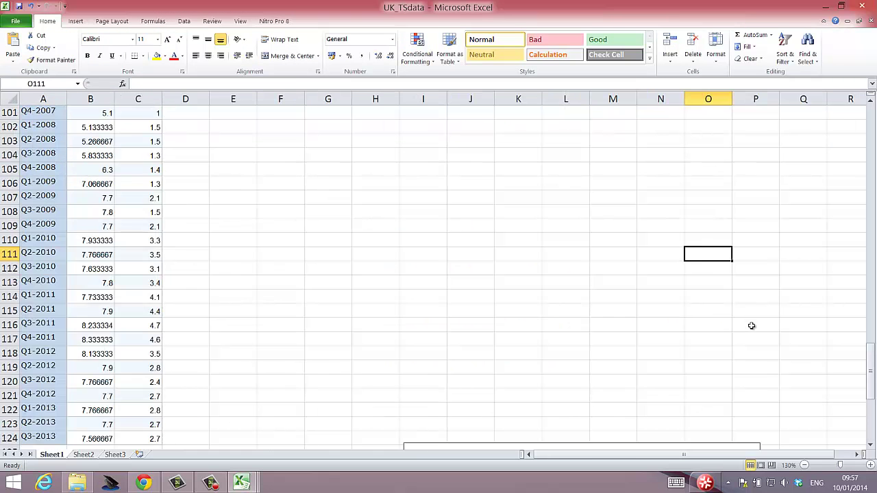
pyautogui.scroll(-1, 751, 327)
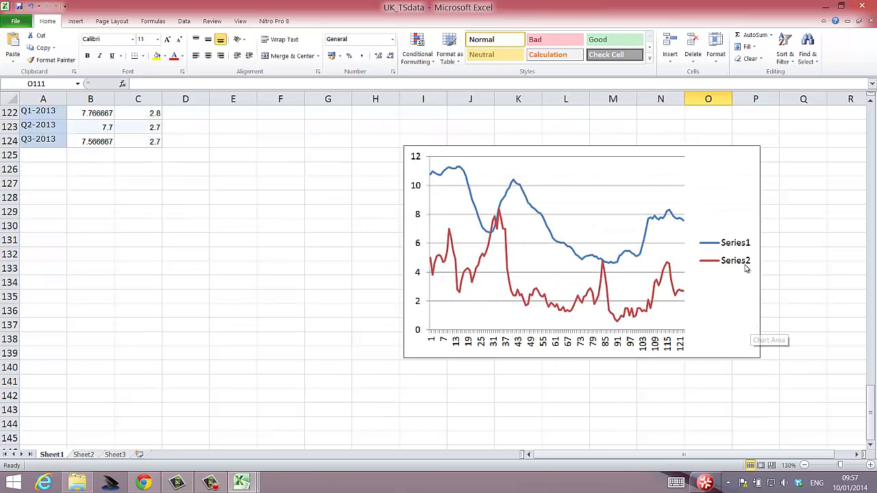